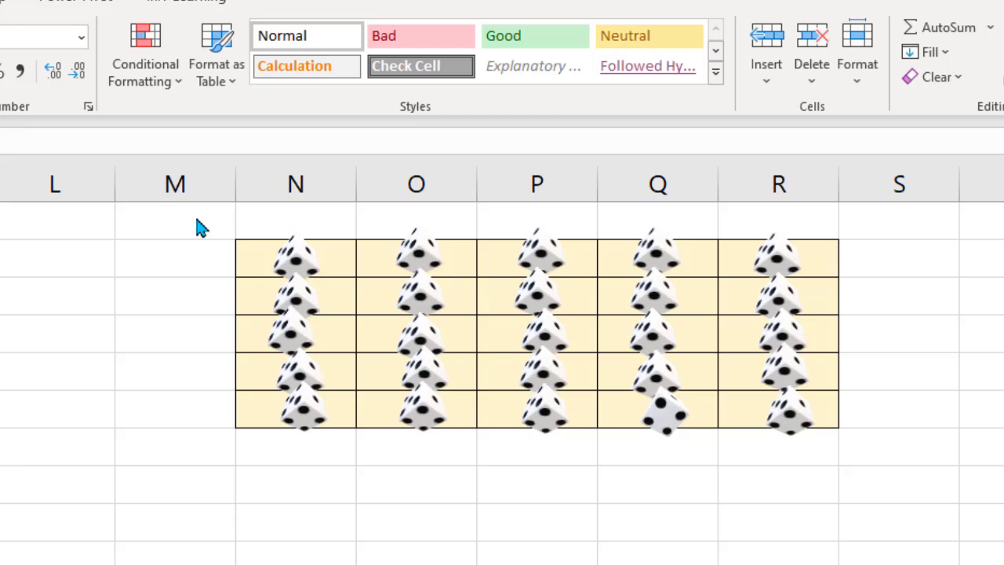
Step: Delete all the 3D dice models covering the shaded 5×5 grid
left_click(883, 405)
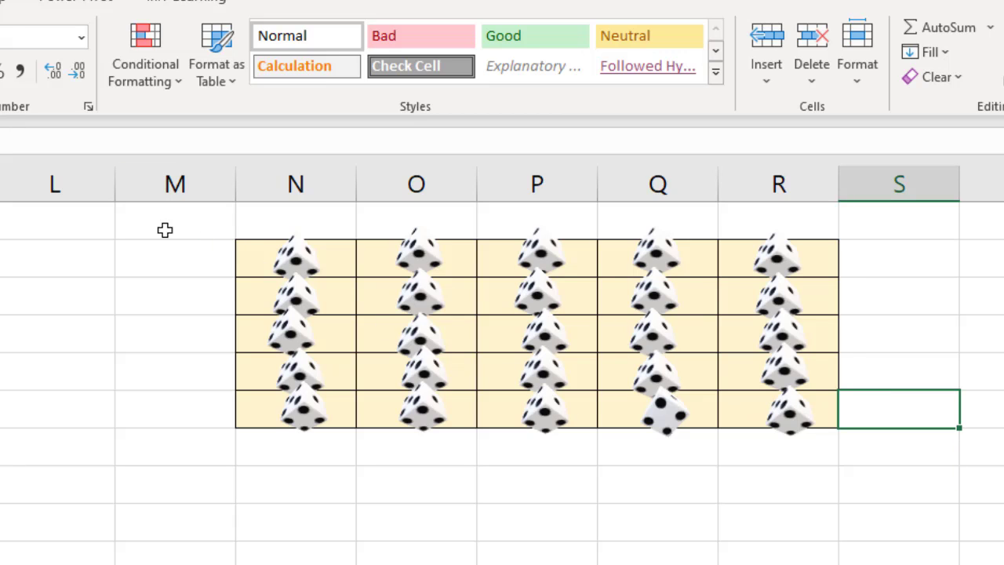
left_click(308, 262)
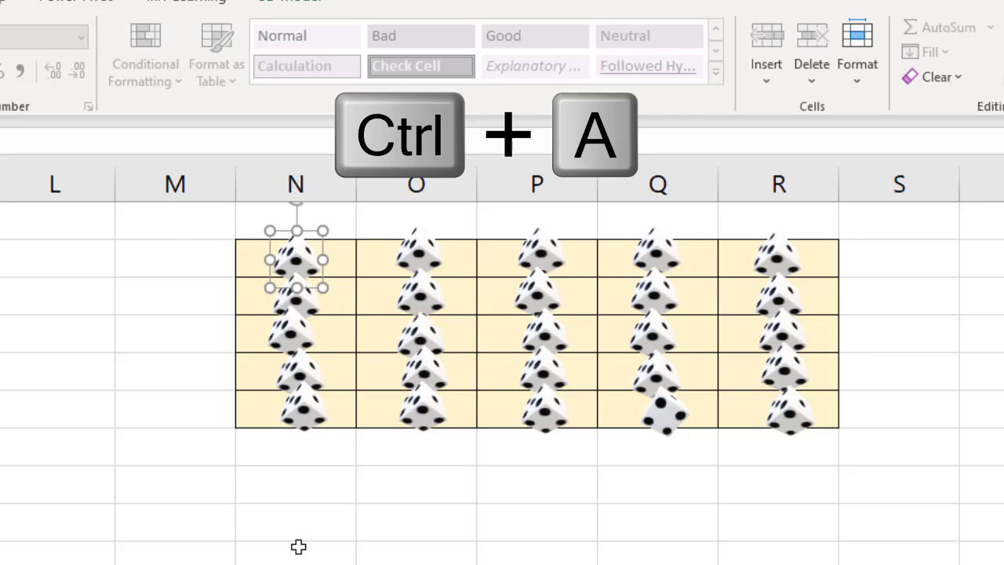
key("ctrl+a")
key("Delete")
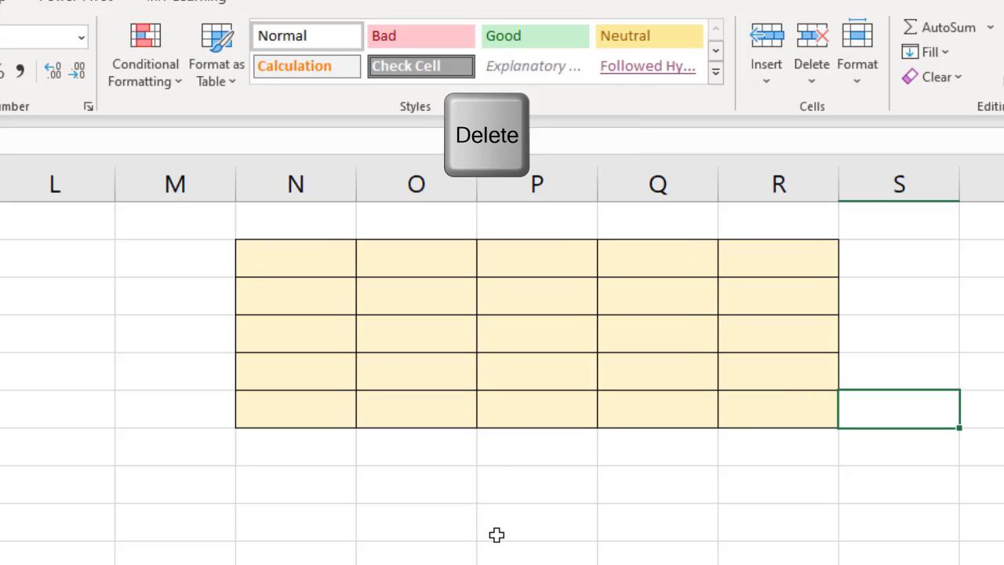
Step: Number the cells above the grid, N1:R1, from 1 to 5 as a filled series and centre them
scroll(453, 561, "down", 5, "ctrl")
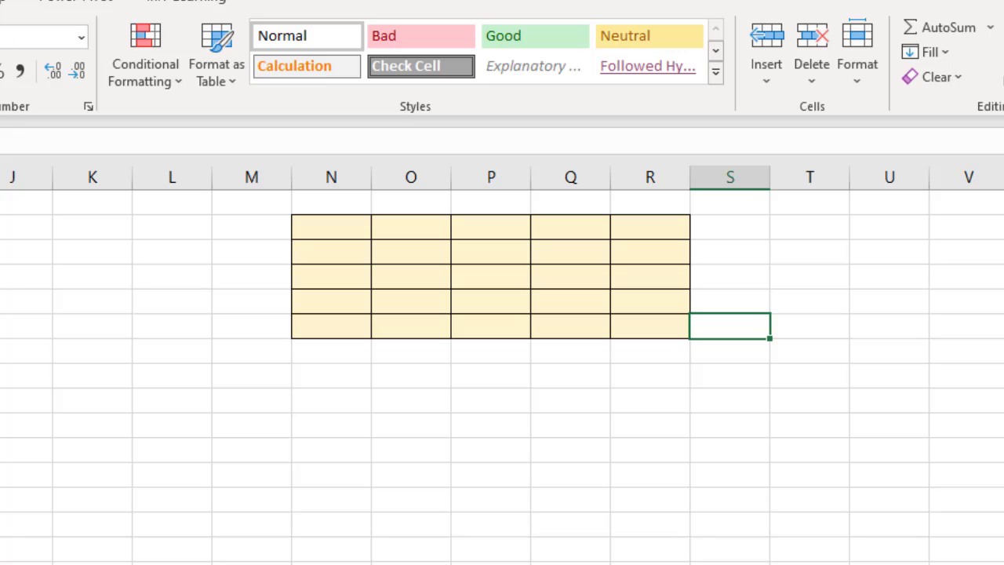
scroll(259, 323, "right", 1)
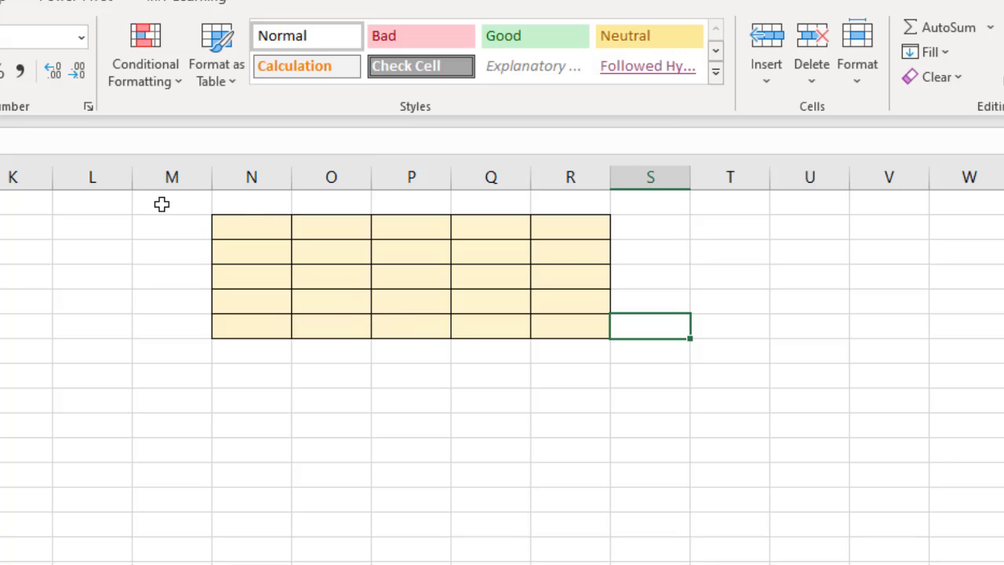
left_click(252, 203)
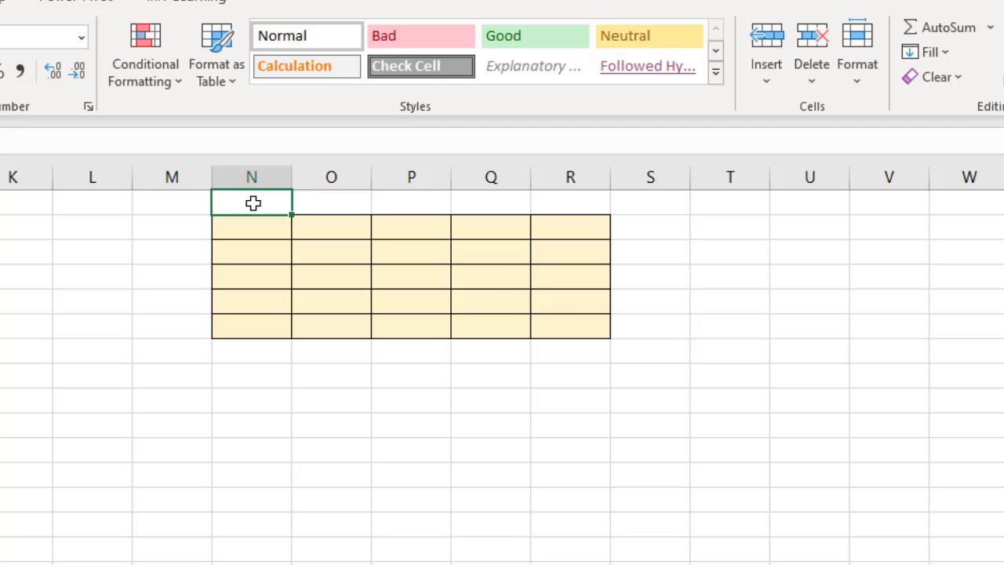
type("1")
key("Return")
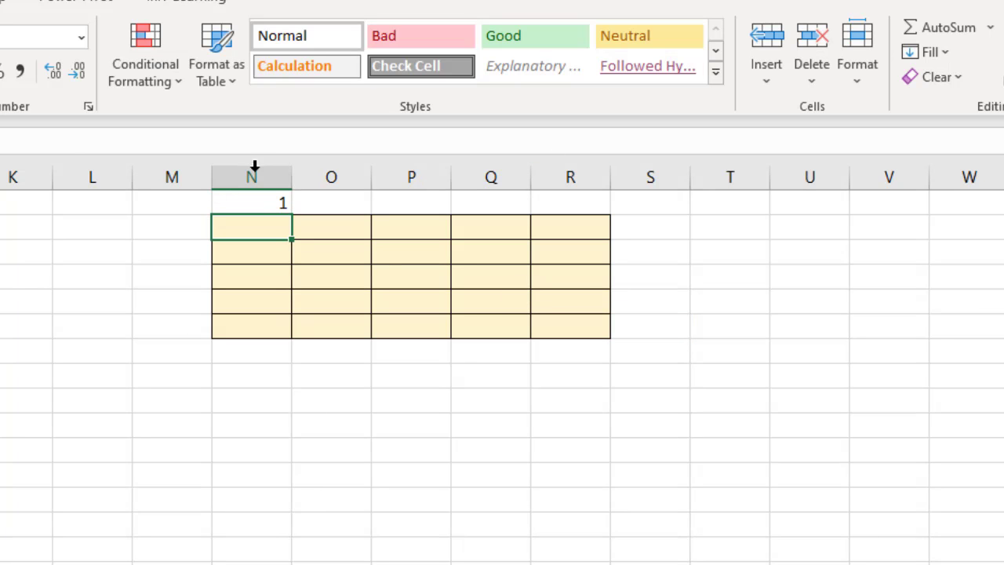
left_click(278, 205)
left_click_drag(291, 216, 589, 200)
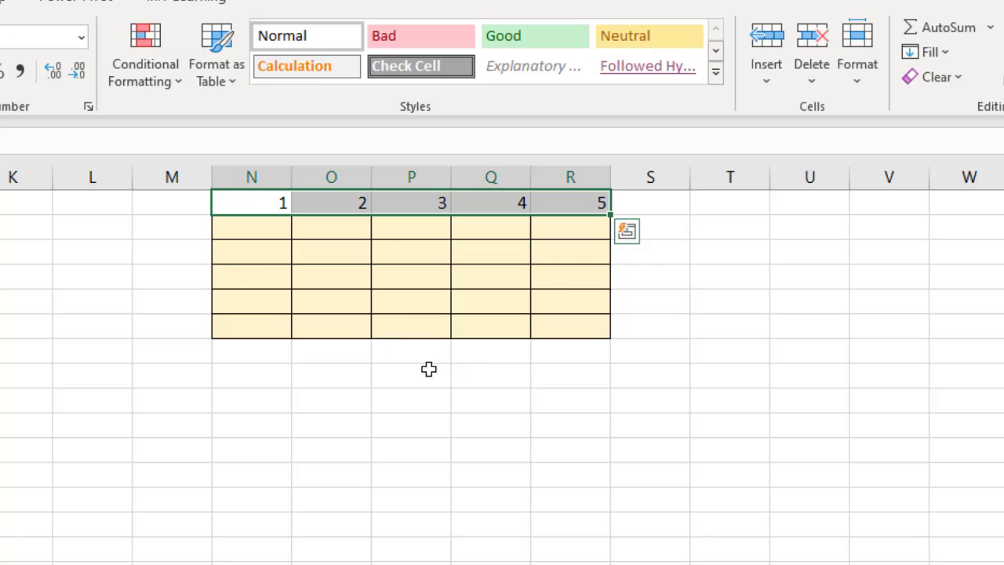
key("alt+h")
key("a")
key("c")
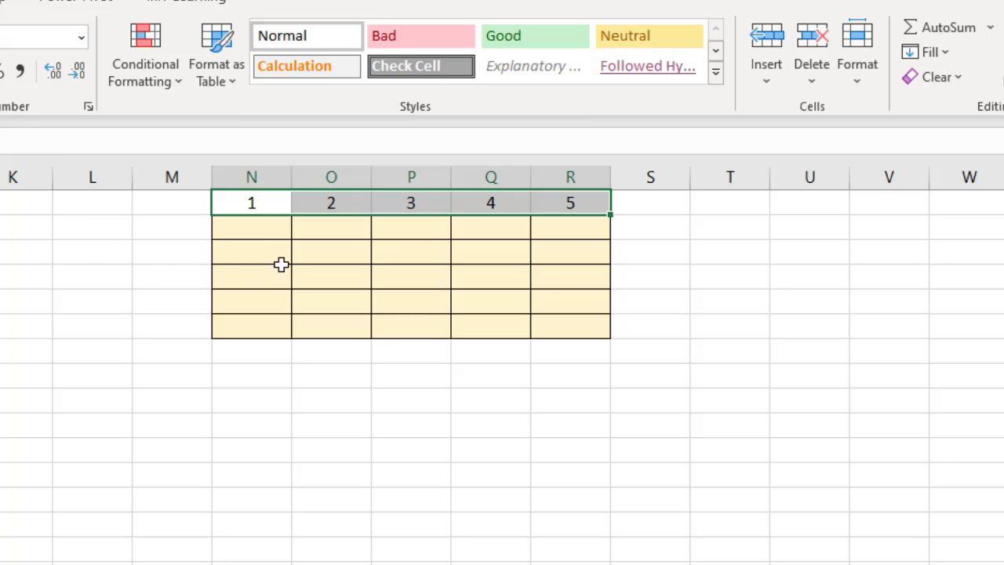
Step: Enter the values 0, 5, 10, 15, 20 and 25 down M1:M6 beside the grid
left_click(182, 201)
type("0")
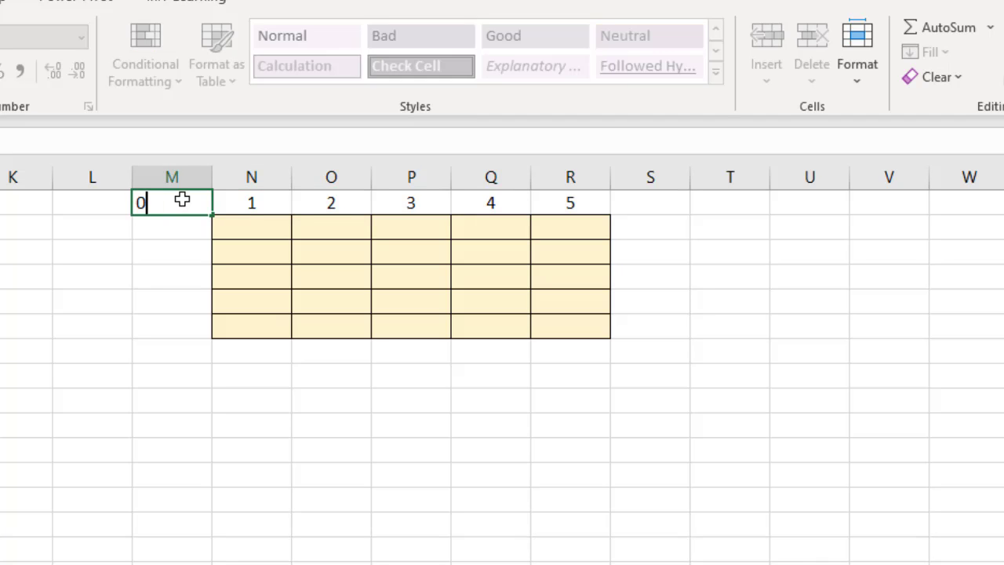
key("Return")
type("5")
key("Return")
type("10")
key("Return")
type("15")
key("Return")
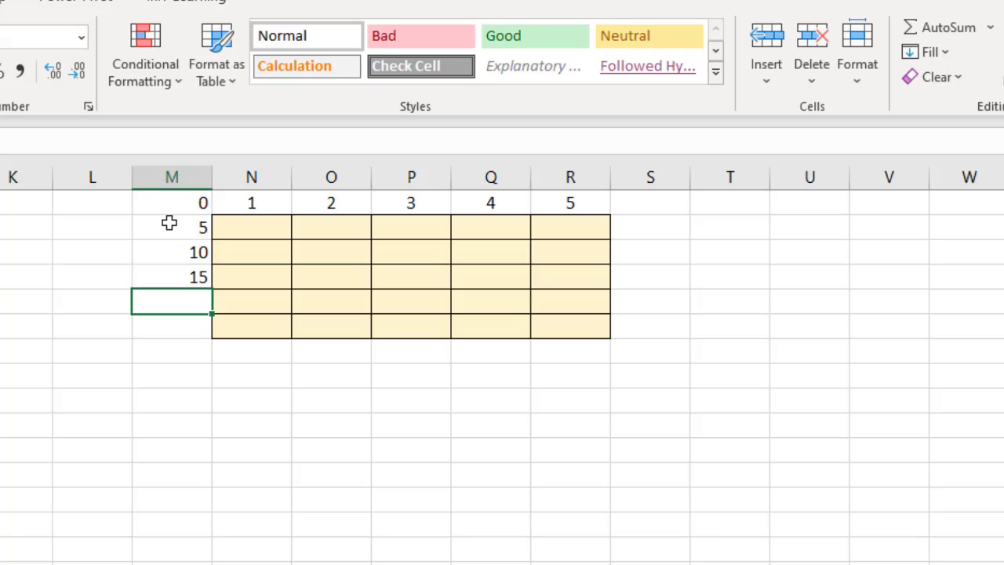
type("20")
key("Return")
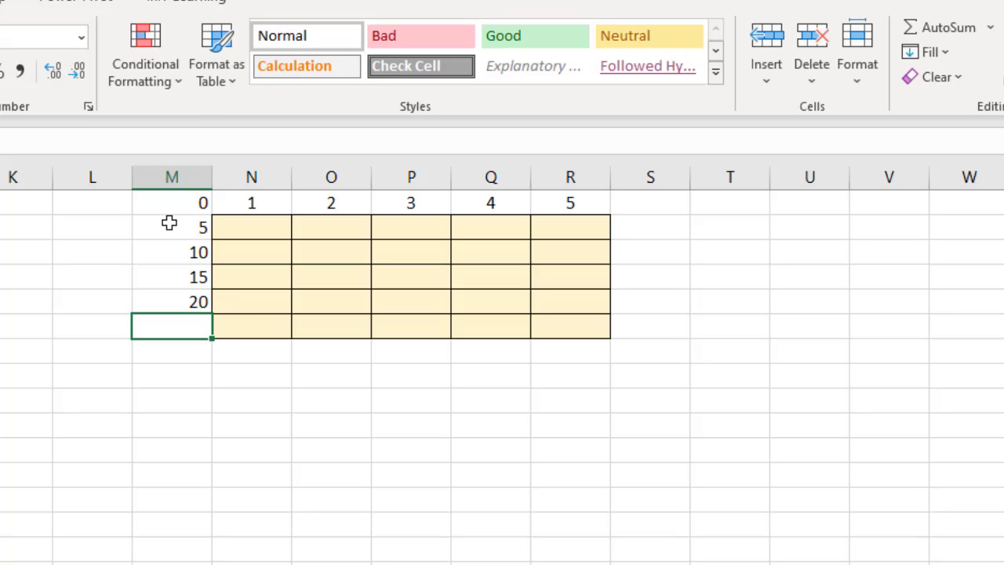
type("25")
key("Return")
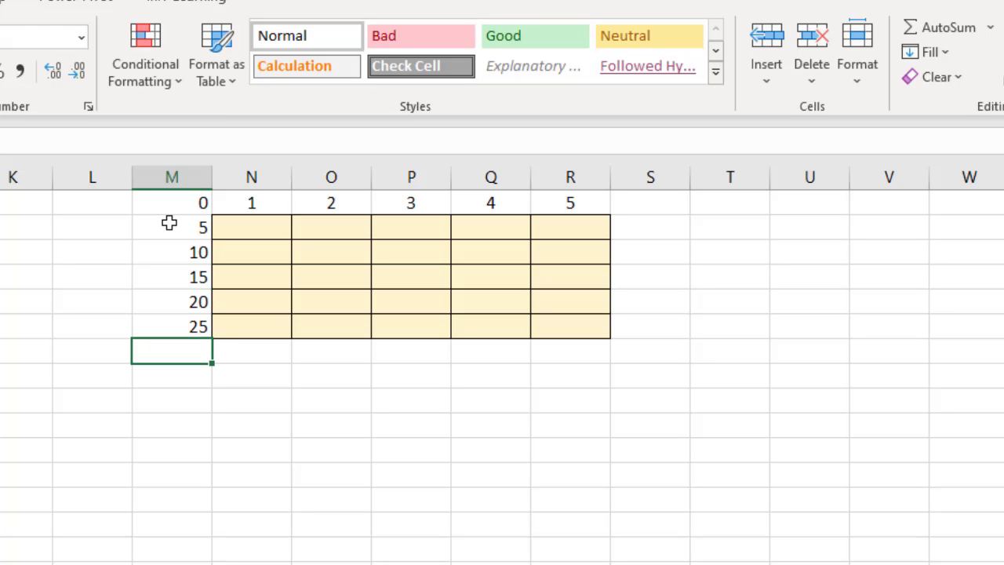
Step: Centre the contents of column M horizontally
left_click(175, 177)
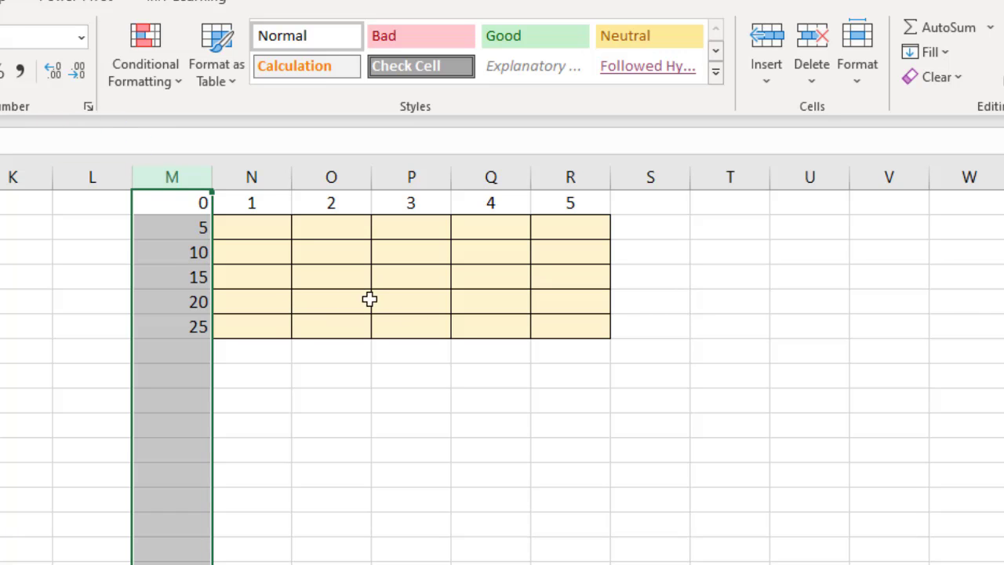
key("alt+h")
key("a")
key("c")
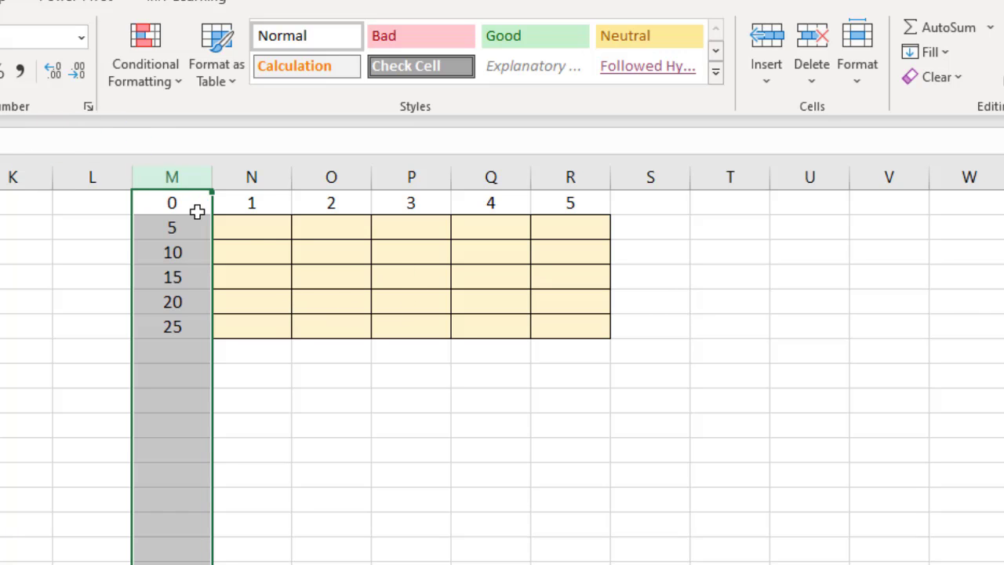
left_click_drag(258, 234, 585, 323)
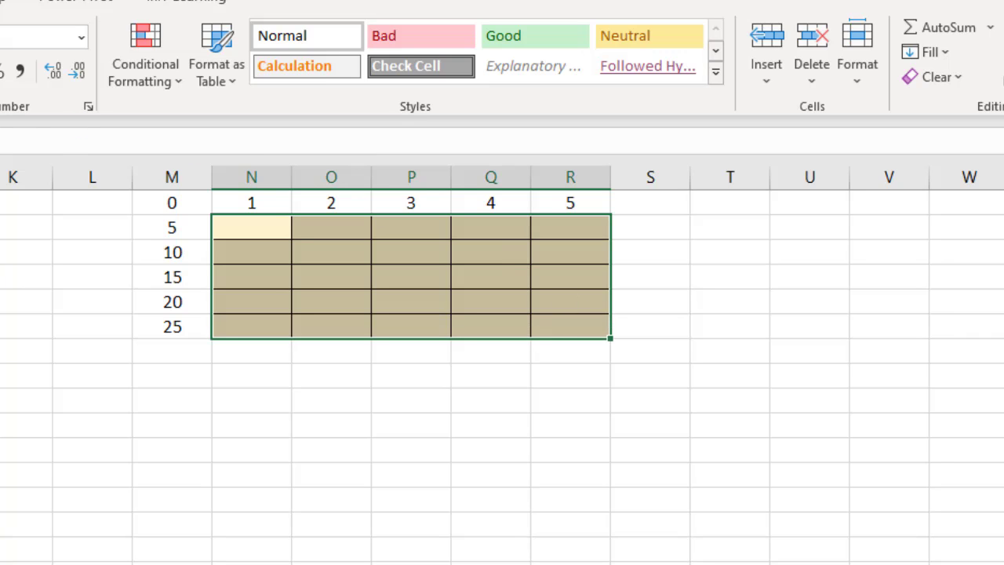
left_click(331, 400)
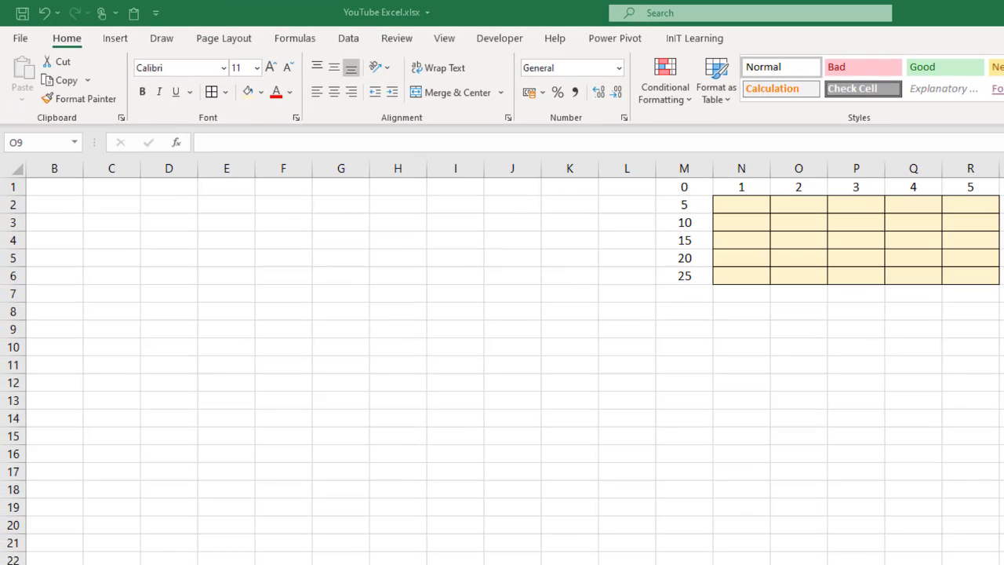
Step: Enter the headers Dice and Side 1 to Side 6 in B1:H1, and a centred dice number 1 in B2
left_click(53, 185)
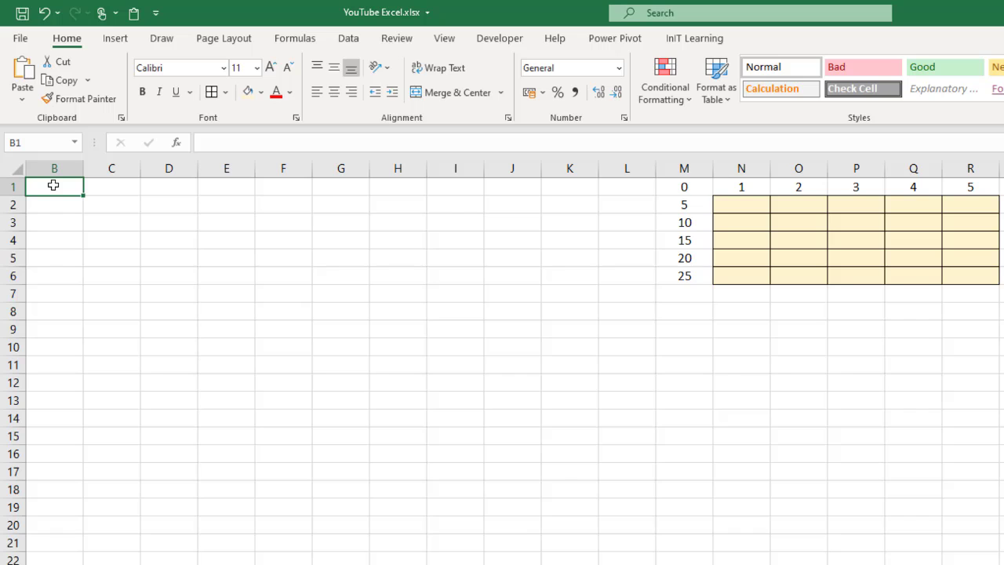
type("Dice\tSide 1\tSide 2\tSide 3\tSide 4\tSide 5\tSide 6")
left_click(60, 202)
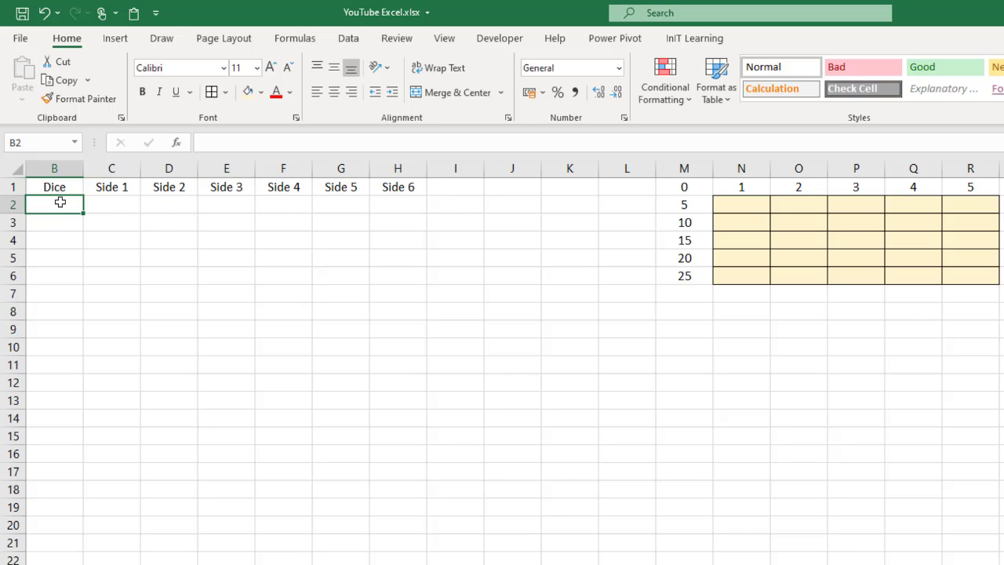
type("1")
key("Return")
left_click(60, 206)
left_click(333, 91)
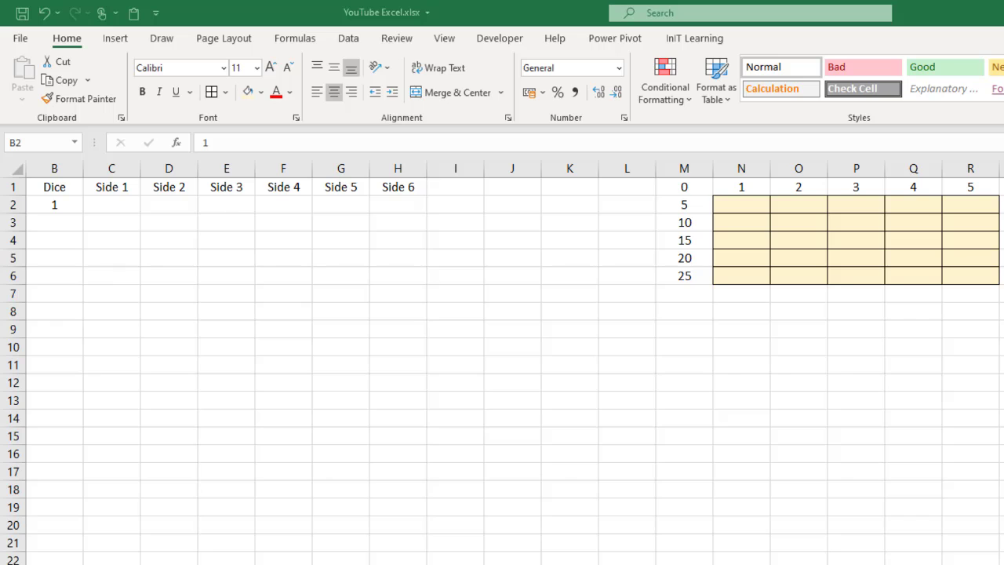
Step: Enter the side letters E, I, P, C, T and L for dice 1 in C2:H2
left_click(122, 202)
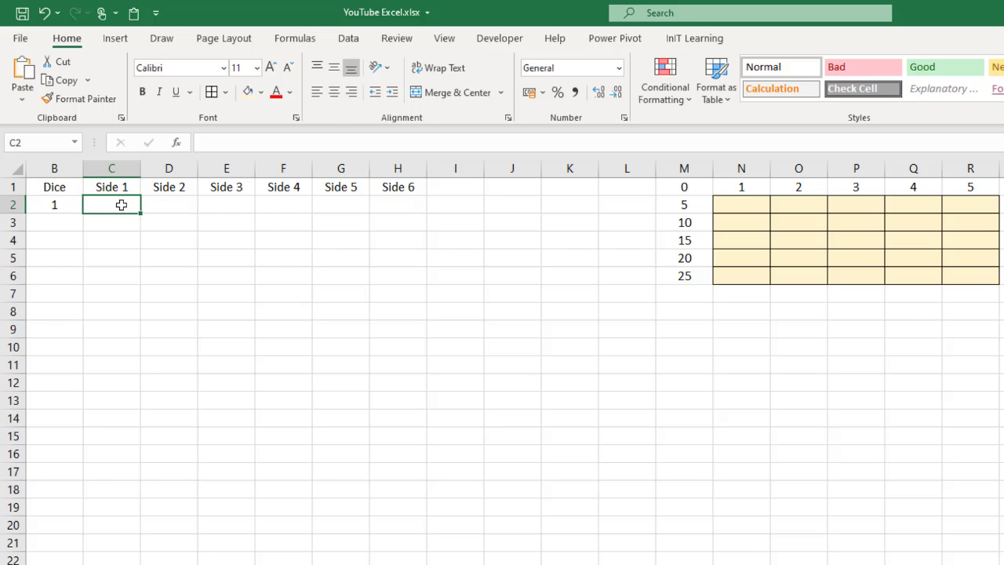
type("E\tI\tP\tC\tT\tL")
left_click(222, 276)
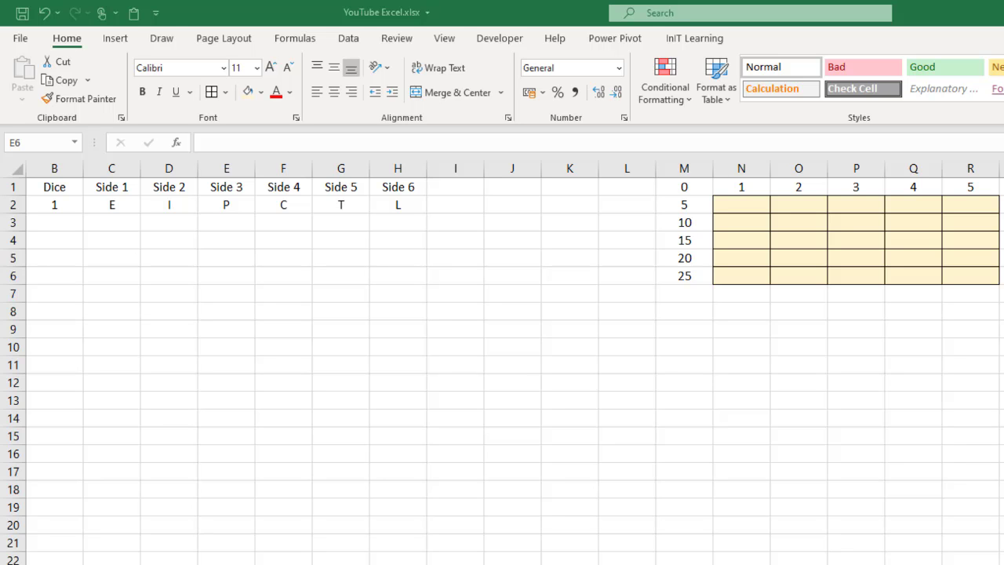
Step: Complete the dice table in B3:H26 with dice numbers 2 to 25 and six side letters each, using Qu for side 3 of dice 7
left_click(58, 221)
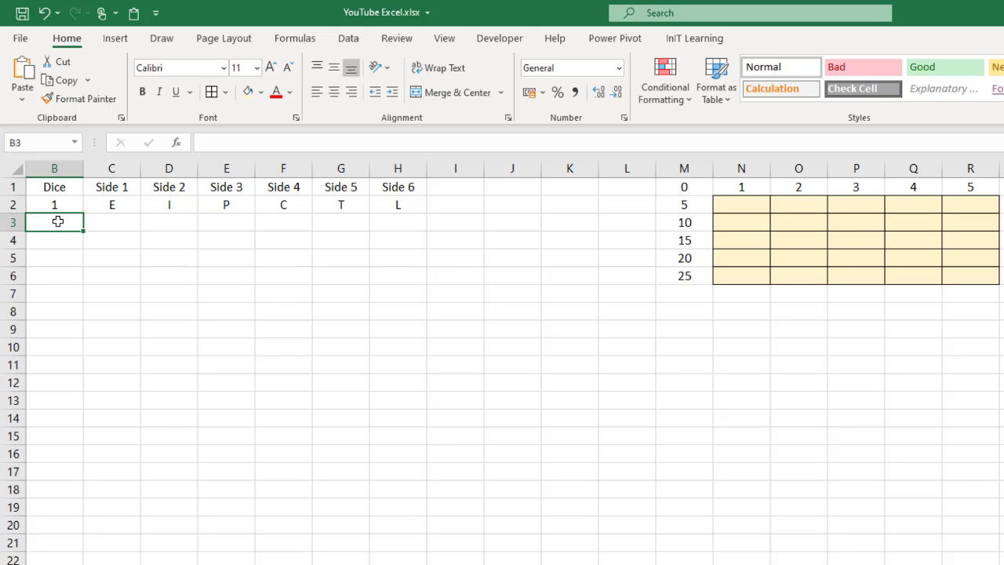
type("2\tA\tG\tE\tE\tM\tU 3\tL\tI\tT\tE\tI\tC 4\tR\tR\tR\tI\tP\tY 5\tA\tS\tA\tF\tR\tI 6\tN\tN\tD\tE\tN\tA 7\tK\tX\tQu\tZ\tB\tJ 8\tE\tA\tE\tE\tA\tE 9\tT\tE\tT\tI\tI\tI 10\tF\tA\tS\tR\tI\tY 11\tC\tC\tE\tS\tT\tN 12\tS\tN\tS\tS\tE\tU 13\tN\tR\tD\tH\tO\tL 14\tT\tT\tT\tM\tI\tE 15\tS\tA\tR\tA\tF\tA 16\tS\tR\tP\tI\tF\tY 17\tT\tN\tO\tU\tO\tW 18\tO\tO\tO\tT\tT\tU 19\tN\tT\tD\tO\tH\tD 20\tE\tE\tA\tE\tM\tE 21\tO\tA\tI\tC\tP\tT 22\tL\tH\tD\tR\tO\tH 23\tG\tE\tA\tM\tN\tN 24\tG\tR\tW\tO\tR\tV 25\tC\tE\tT\tP\tI\tS")
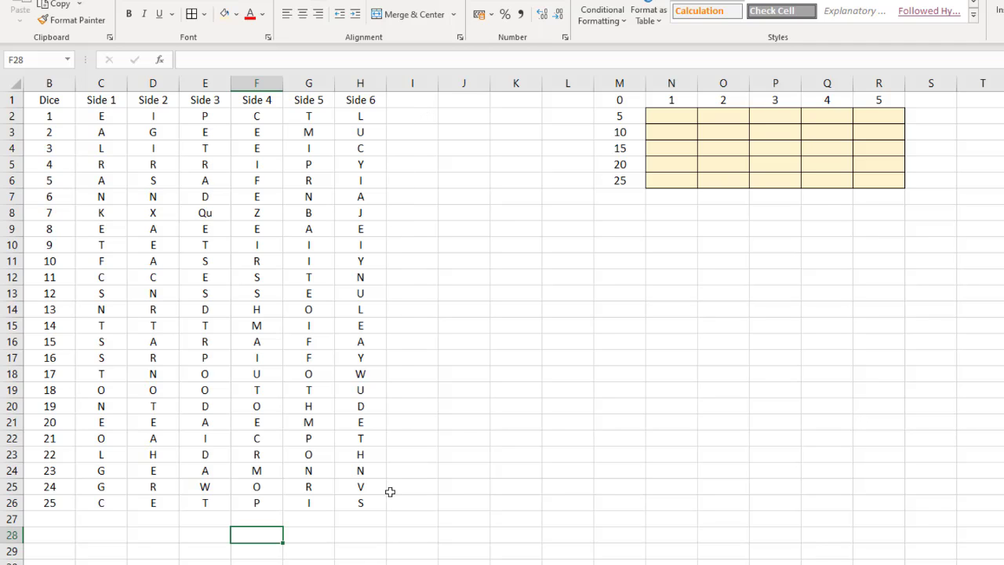
scroll(404, 101, "down", 1)
scroll(432, 183, "up", 1)
Step: Add a Rand column with its header in I1 and the formula =RAND() filled from I2 to I26
left_click(406, 104)
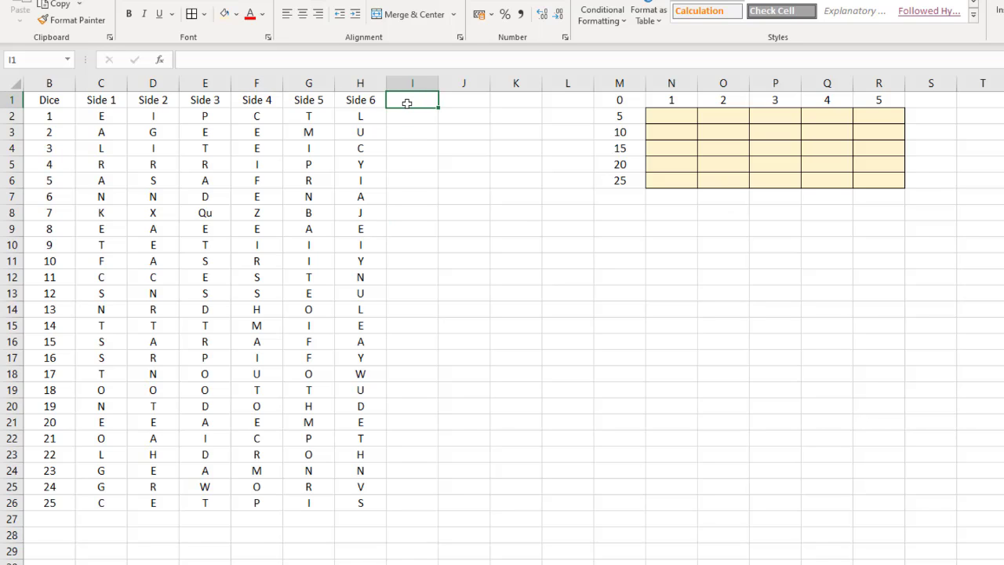
type("Rand")
key("Return")
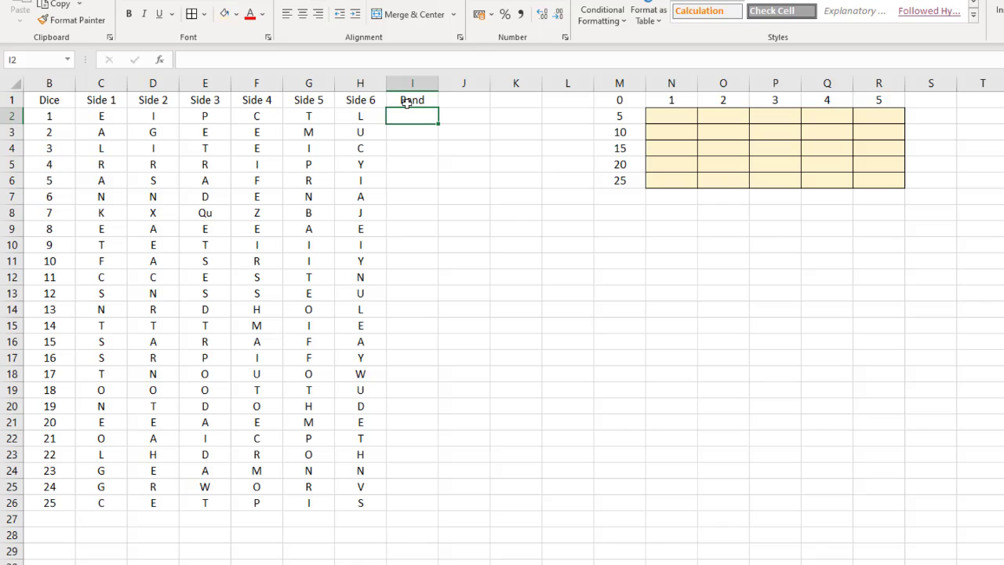
type("r")
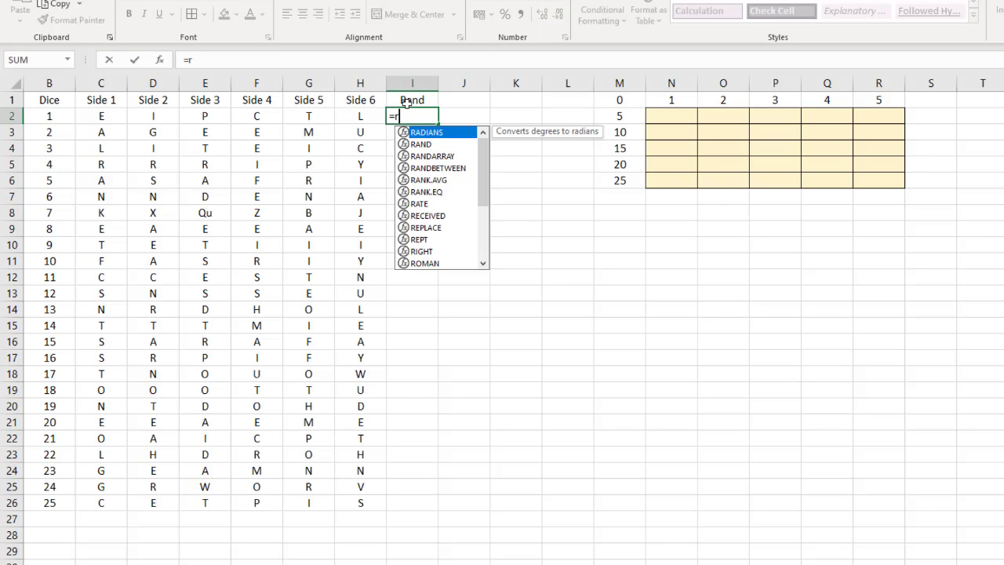
type("and()")
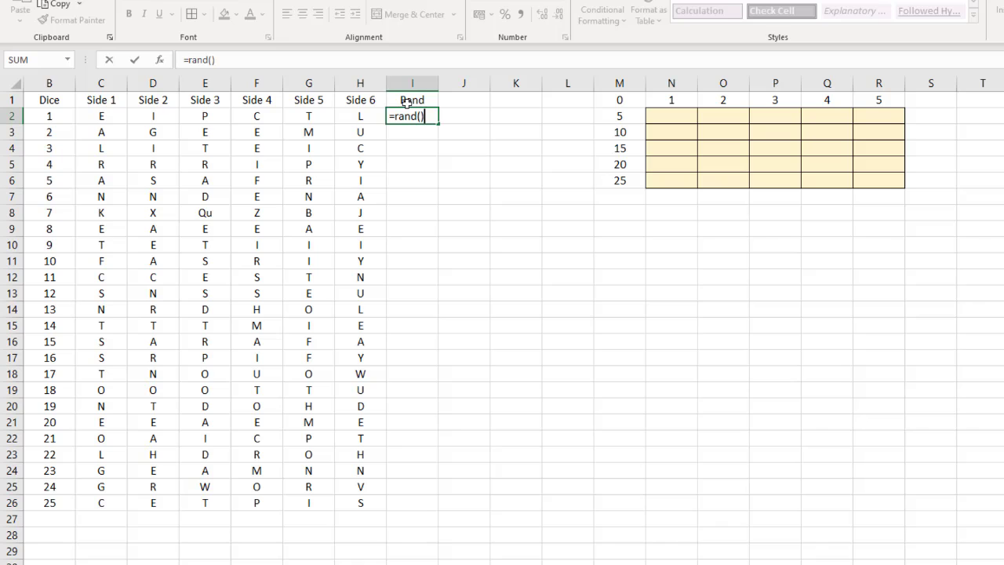
key("ctrl+Return")
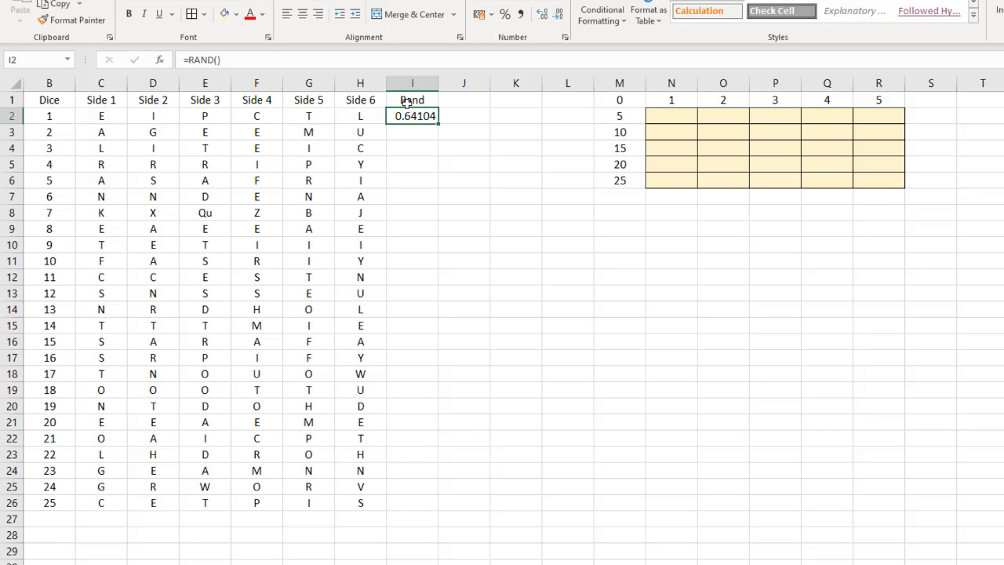
double_click(438, 126)
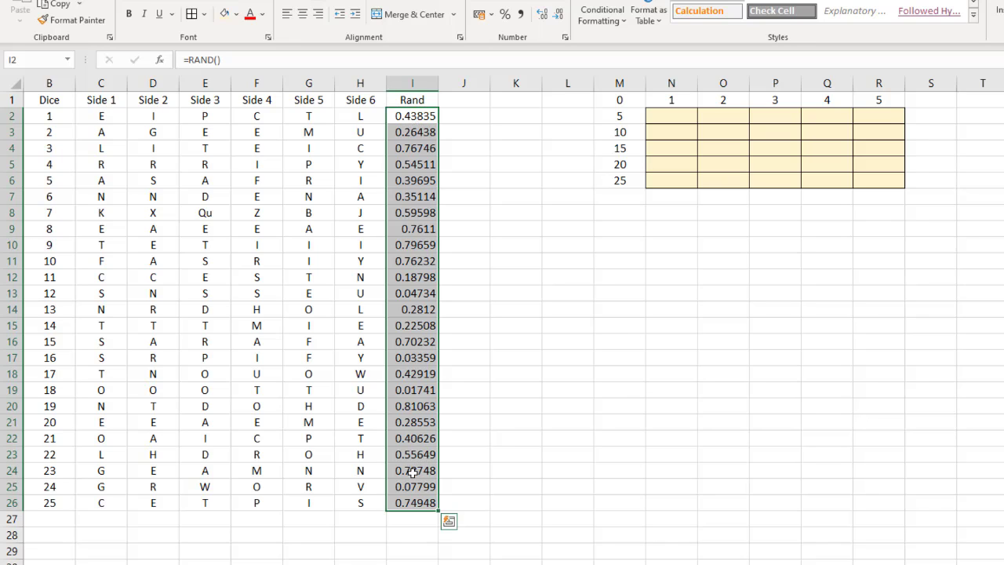
Step: Add the header Rank in J1, next to the Rand column
left_click(472, 100)
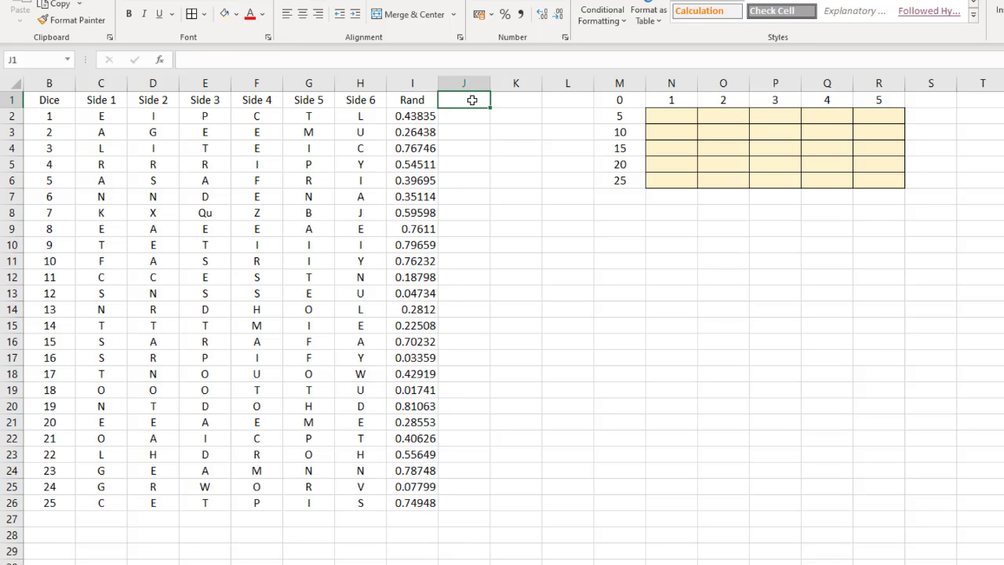
type("Rank")
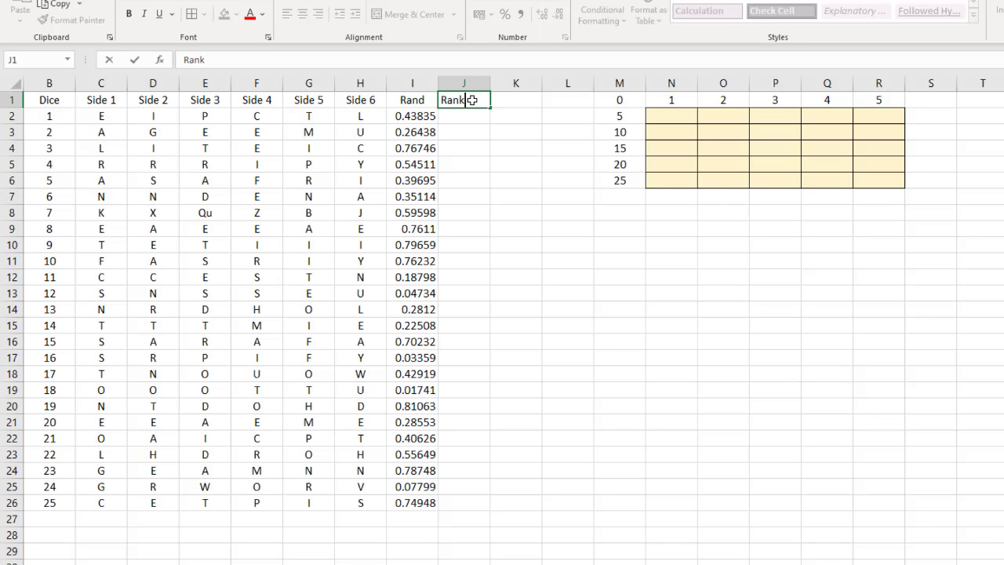
key("Return")
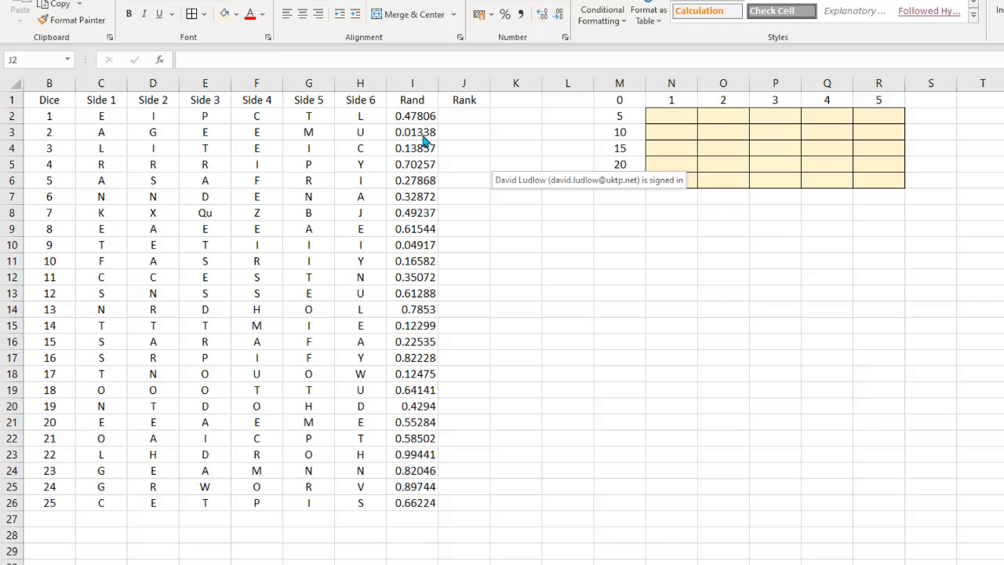
Step: Enter the formula =RANK.EQ(I2,$I$2:$I$26,1) in J2 to rank the first random number in ascending order
left_click(469, 115)
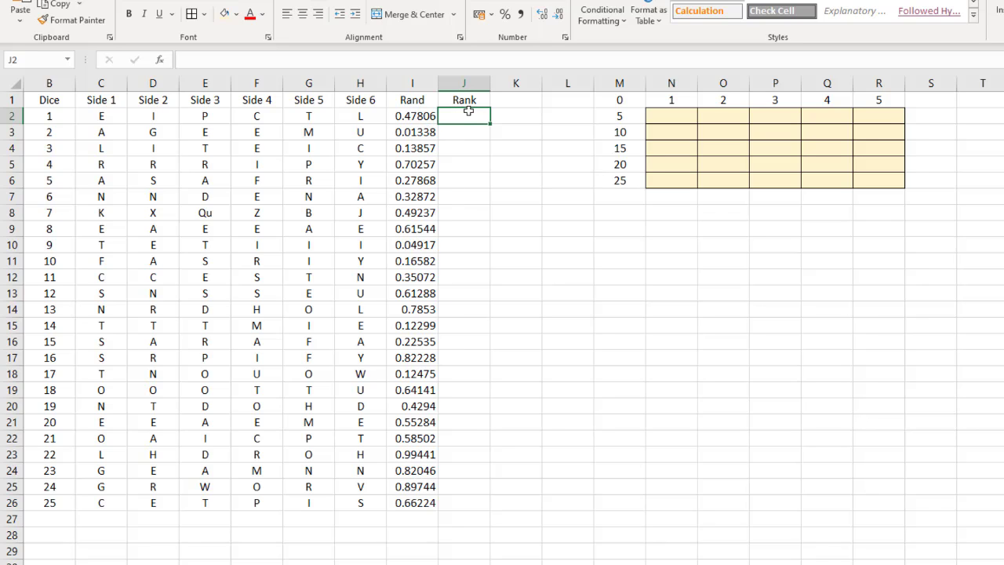
type("=r")
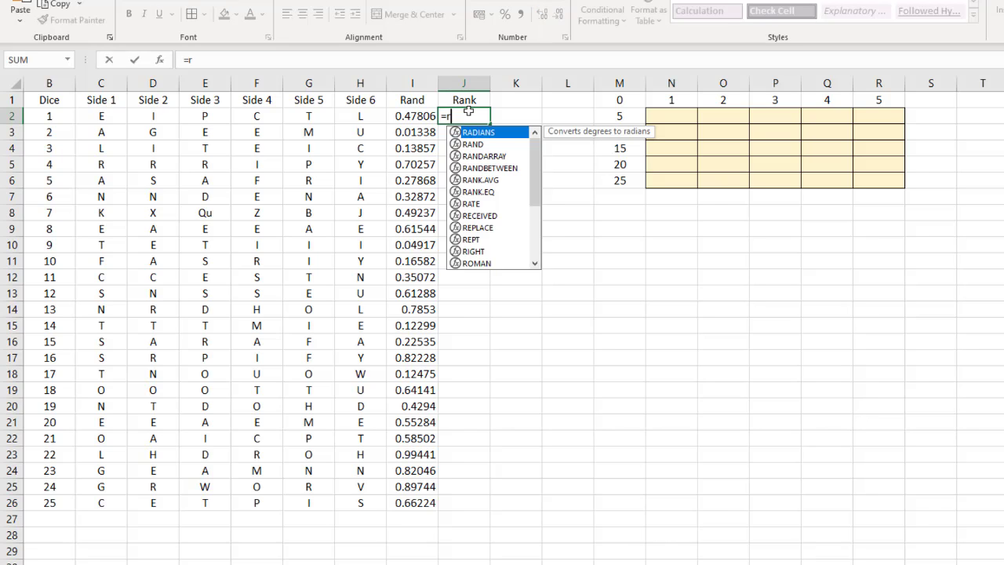
type("ank")
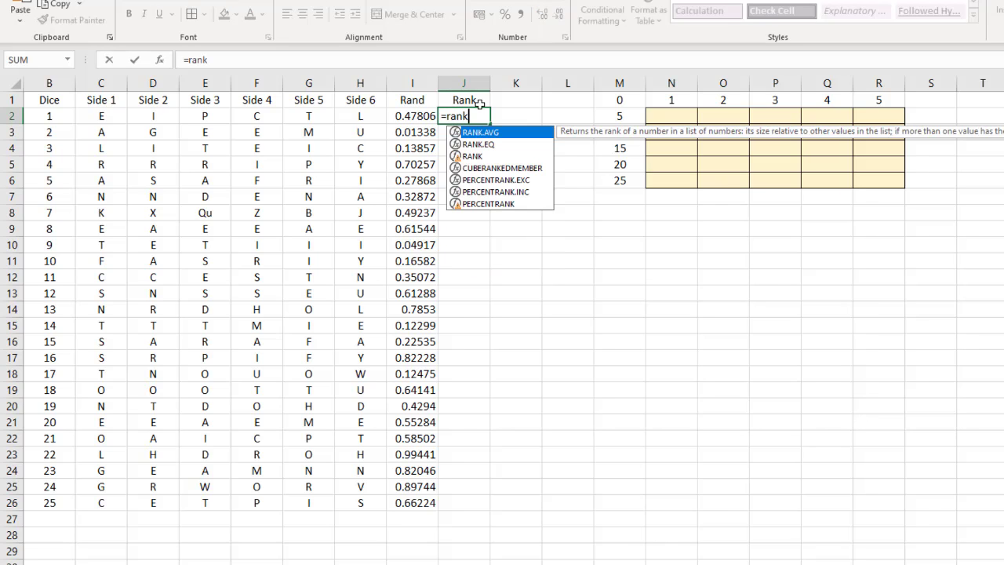
left_click(481, 145)
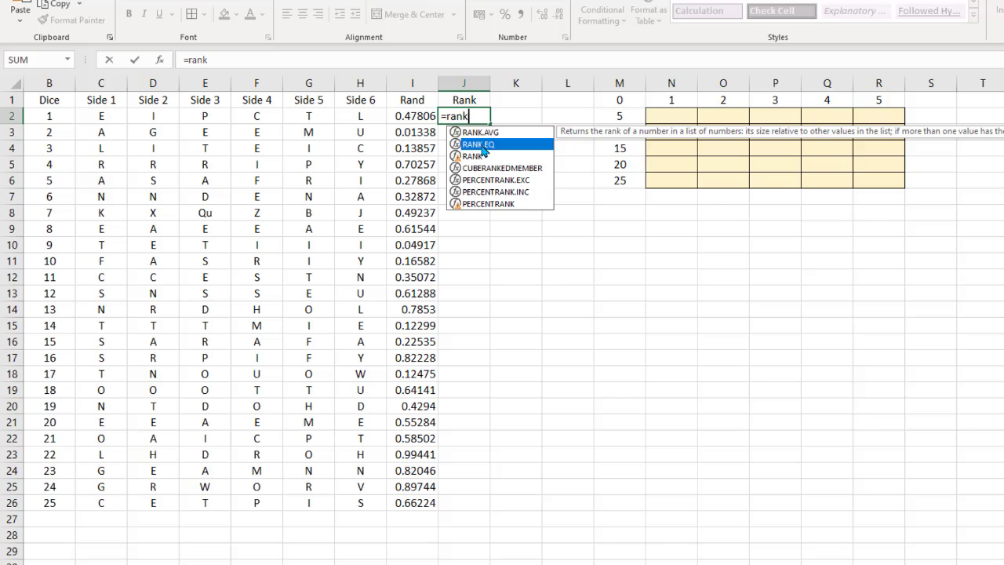
double_click(480, 144)
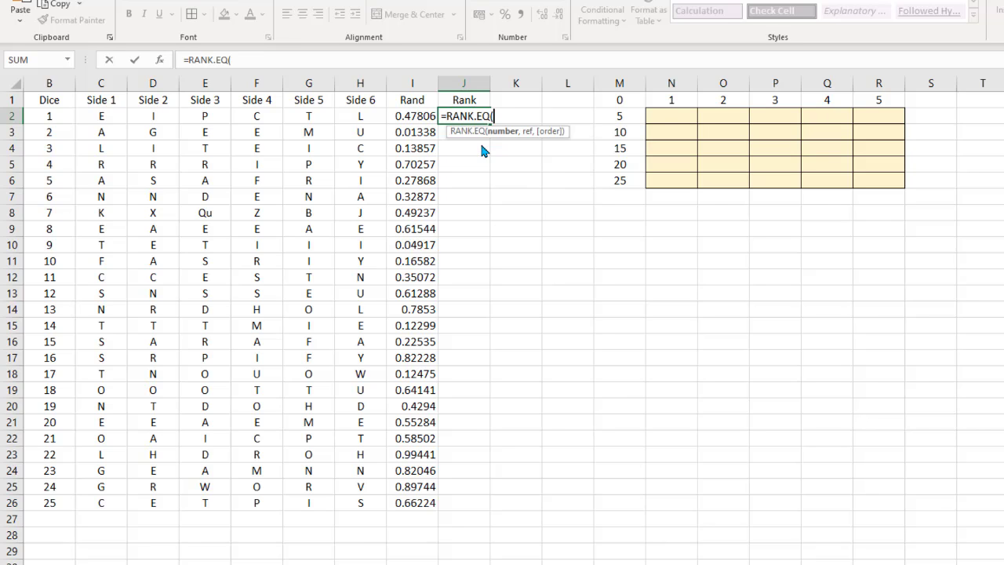
left_click(403, 116)
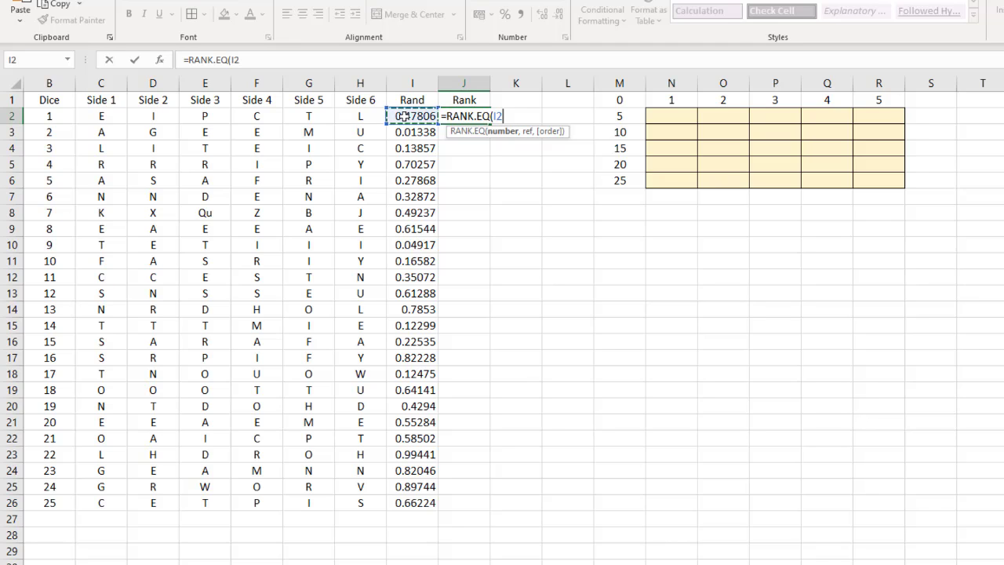
type(",")
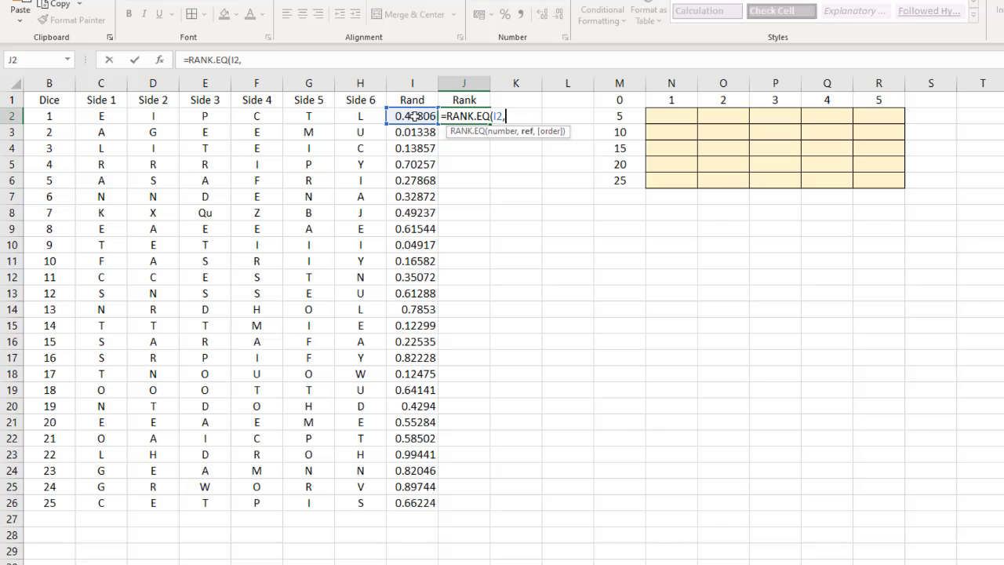
left_click(414, 116)
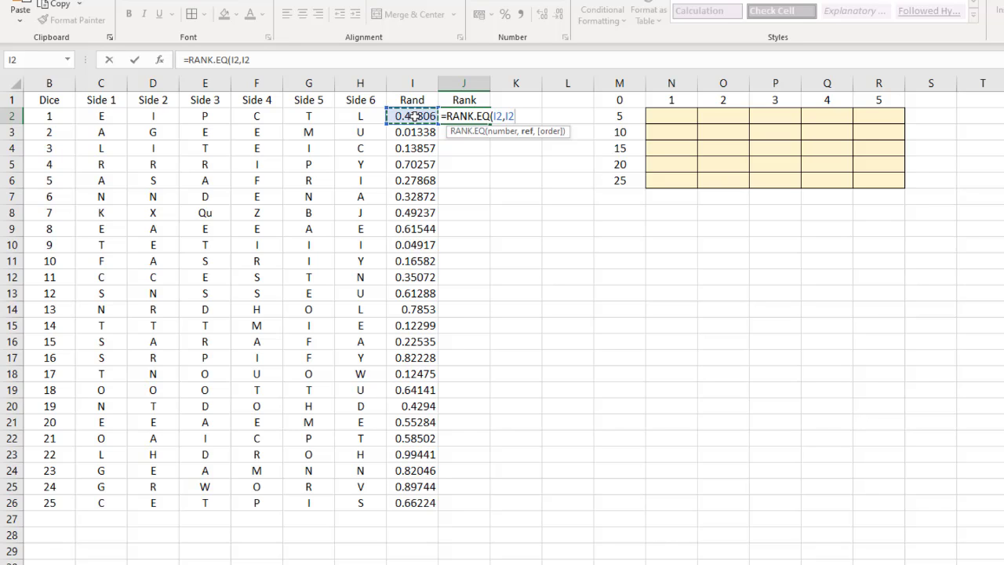
left_click_drag(414, 117, 406, 502)
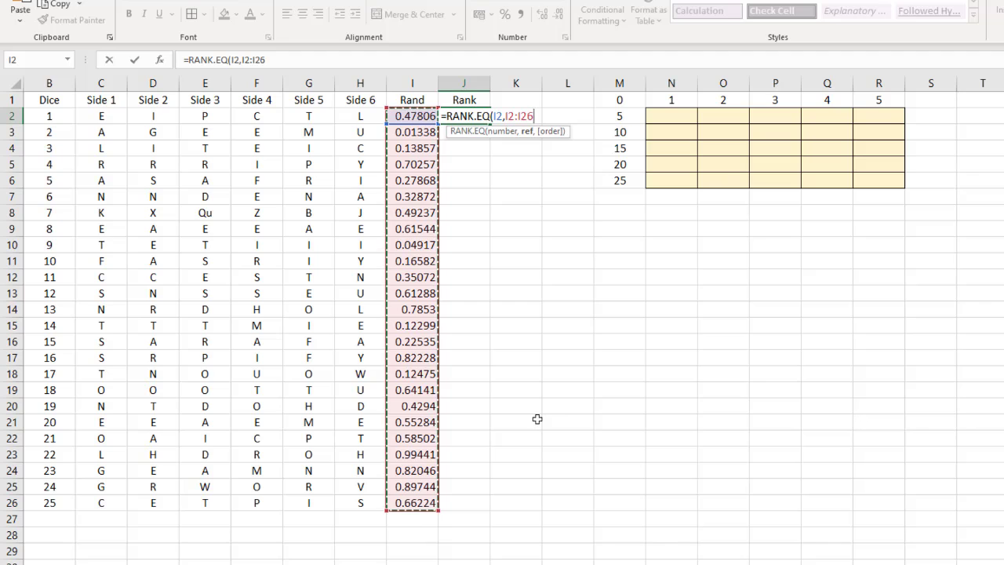
key("F4")
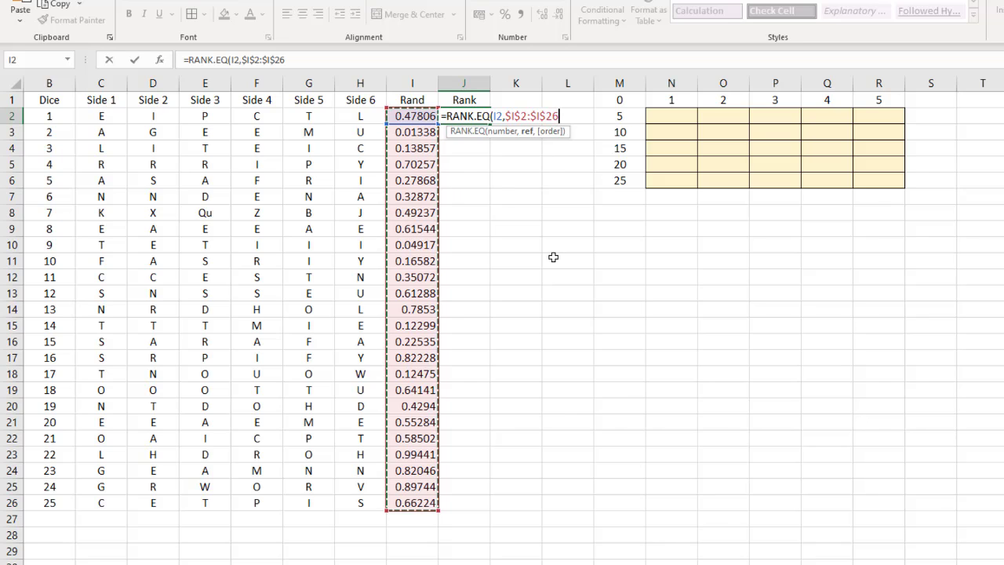
type(",")
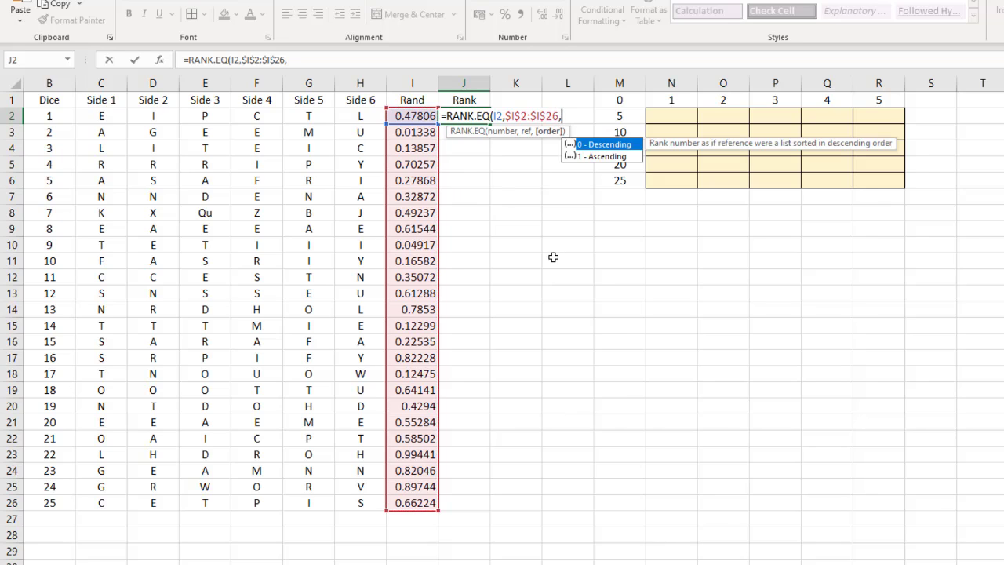
left_click(606, 157)
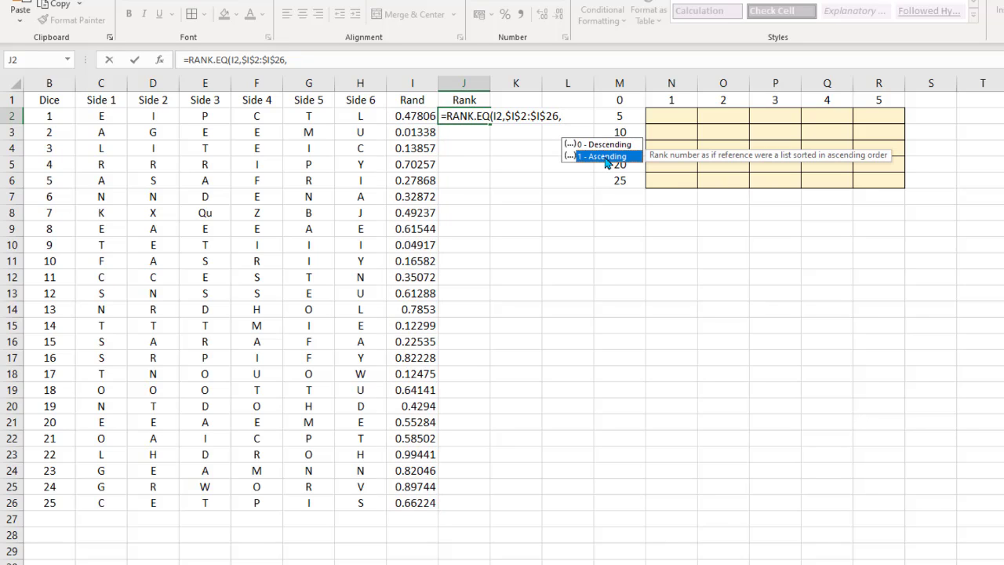
double_click(606, 157)
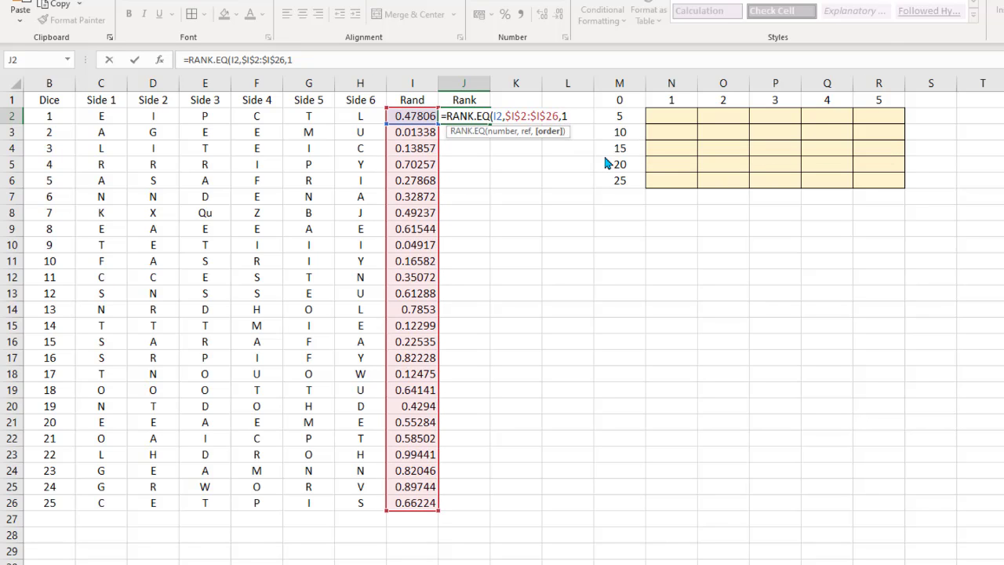
key("Return")
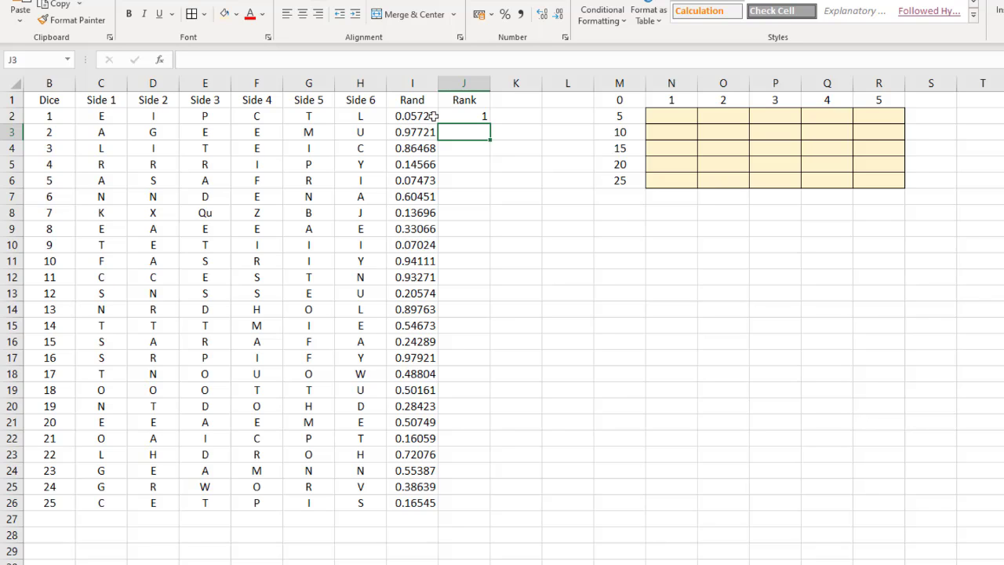
Step: Fill the rank formula from J2 down to J26 and recalculate the sheet to generate new random numbers and ranks
left_click(472, 116)
left_click_drag(491, 124, 469, 514)
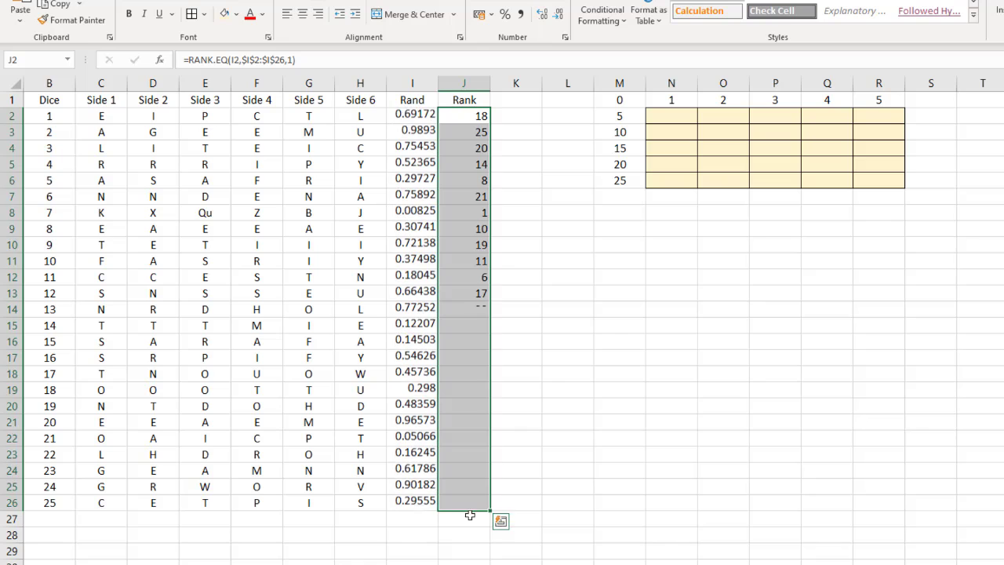
left_click(411, 118)
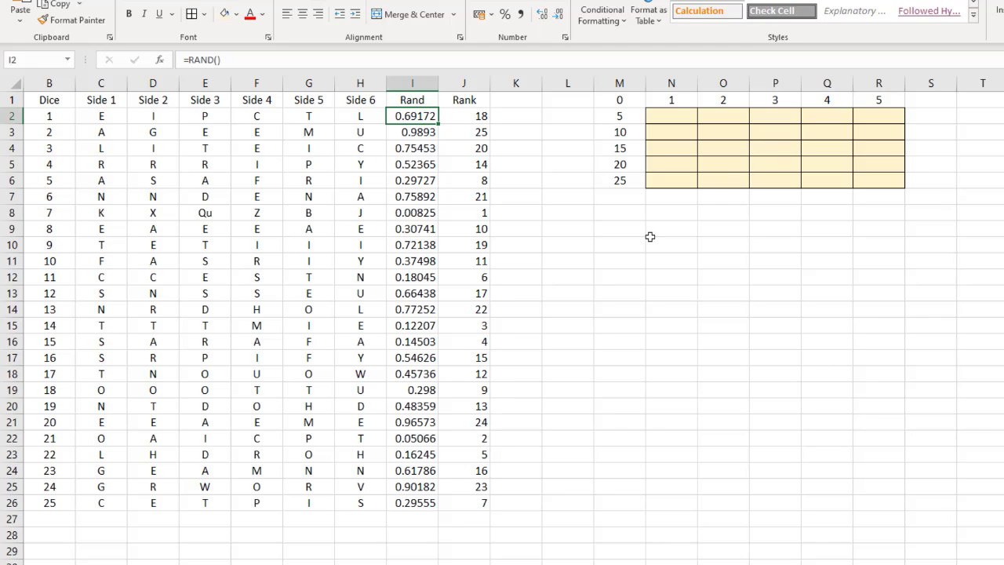
left_click(663, 260)
key("F9")
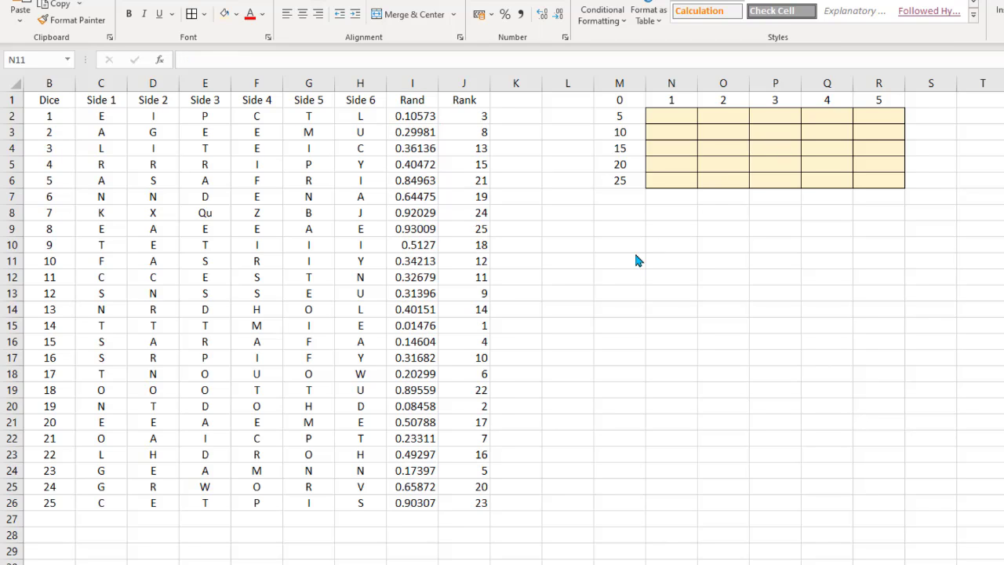
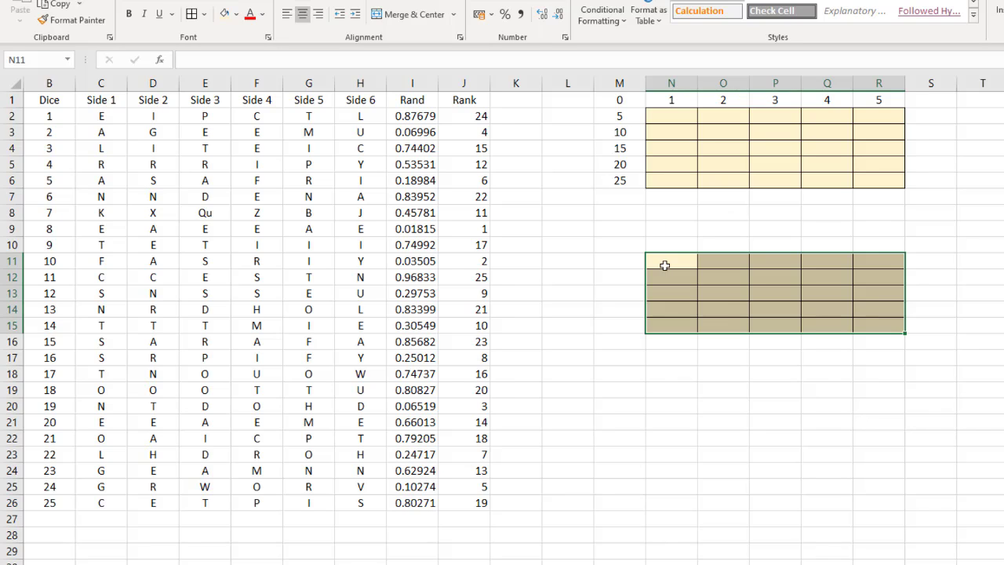
Step: Examine how the offsets in column M and the column numbers in N1:R1 combine to number the cells of the upper 5×5 grid
left_click(670, 263)
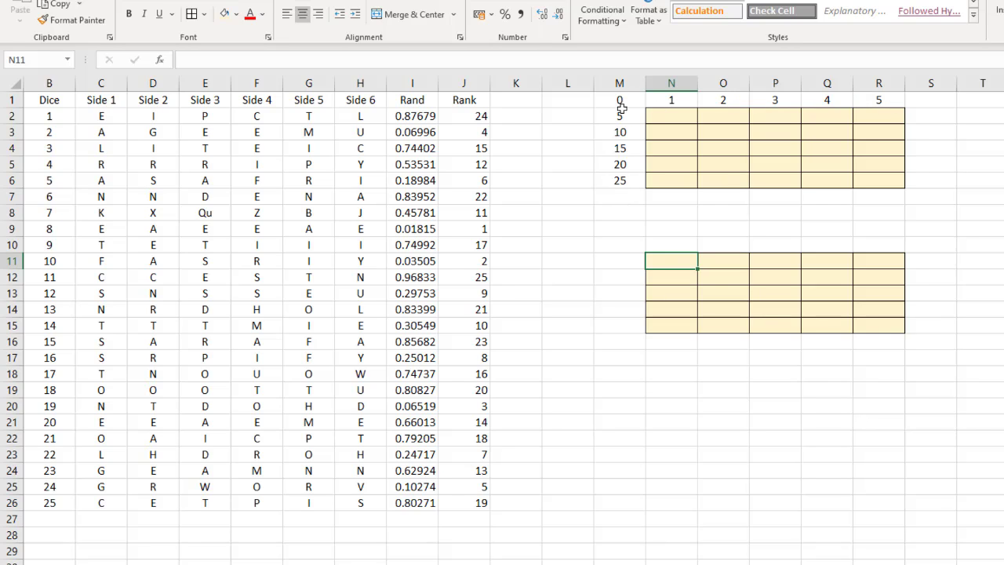
left_click(673, 117)
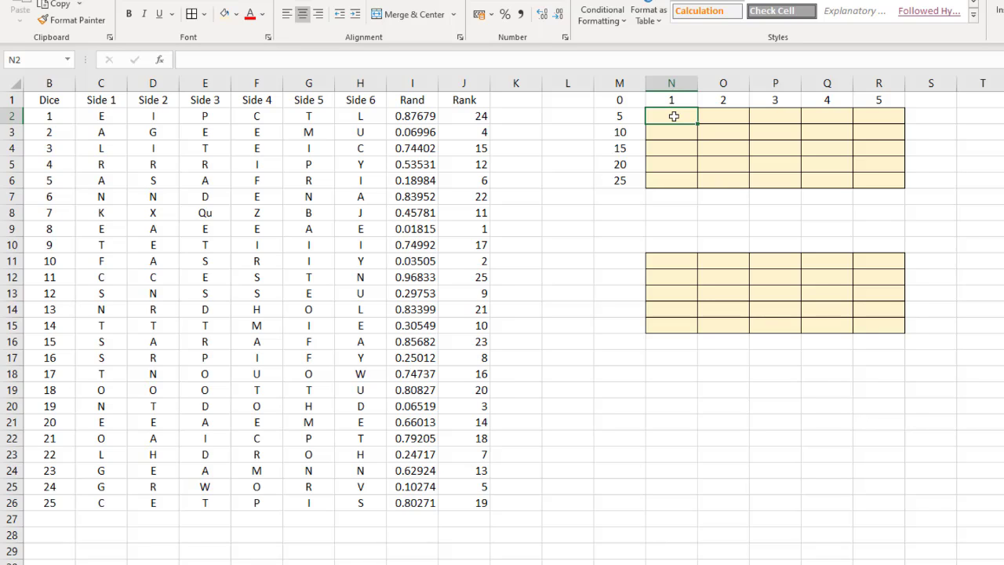
left_click(726, 116)
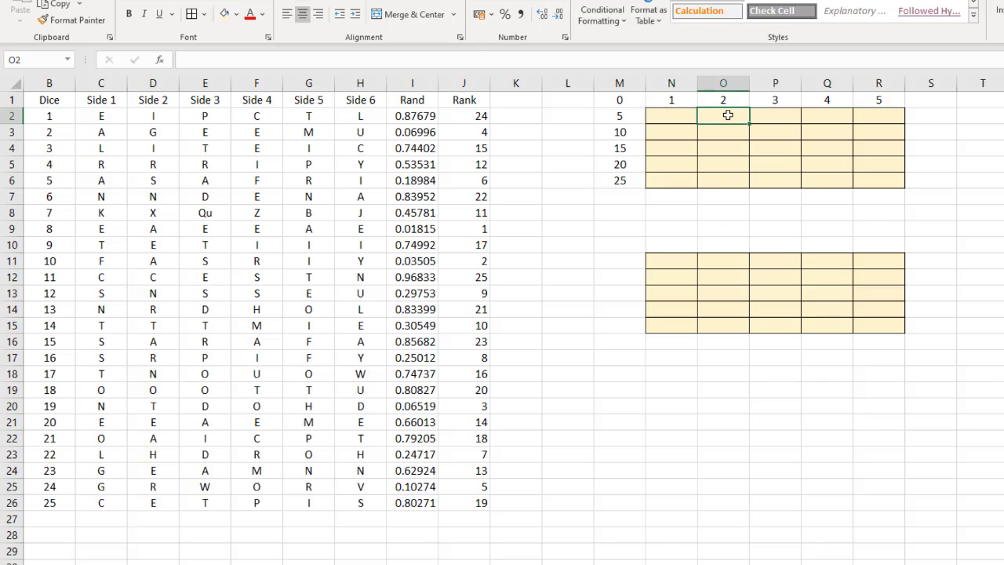
left_click(781, 116)
left_click(833, 116)
left_click(879, 115)
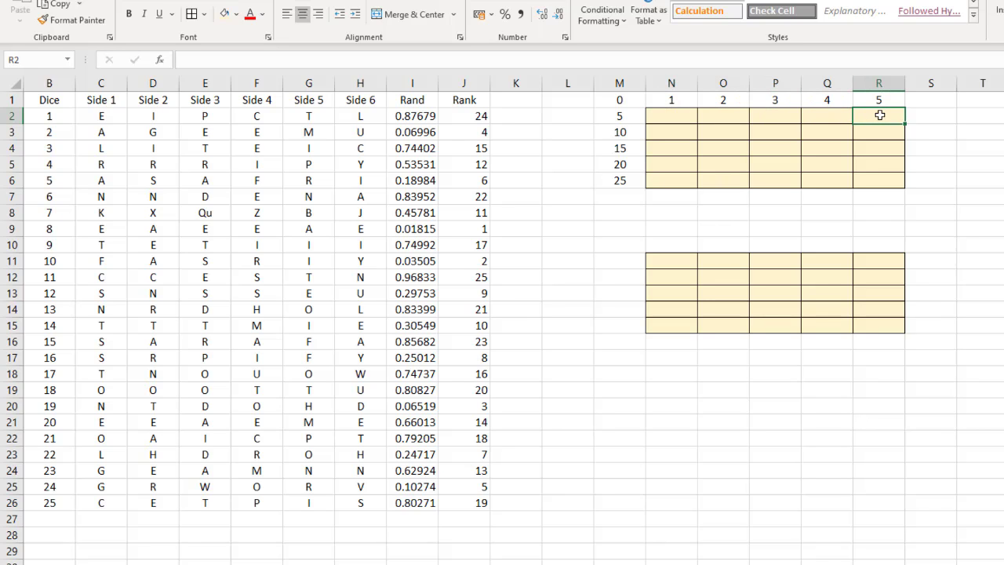
left_click(665, 132)
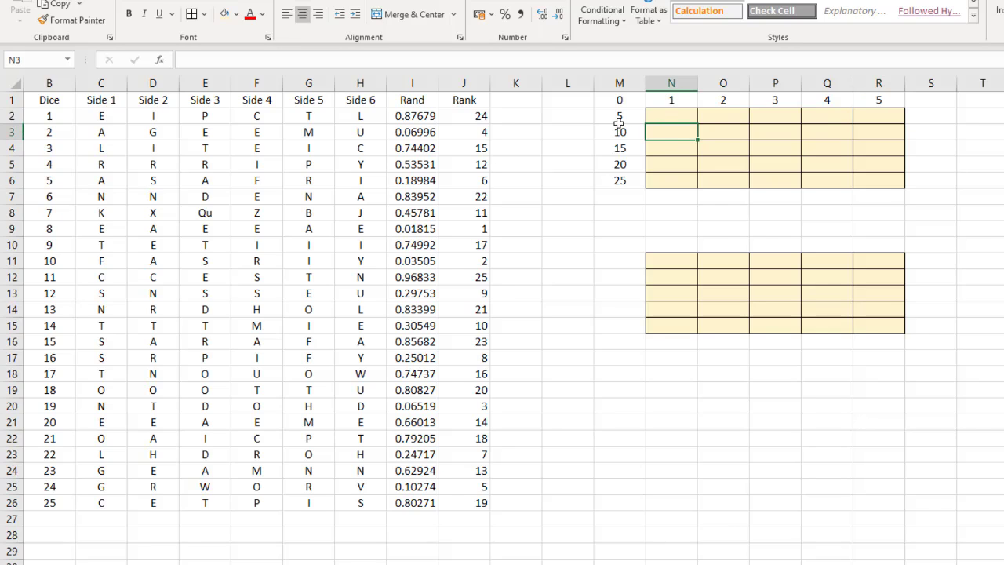
left_click(675, 115)
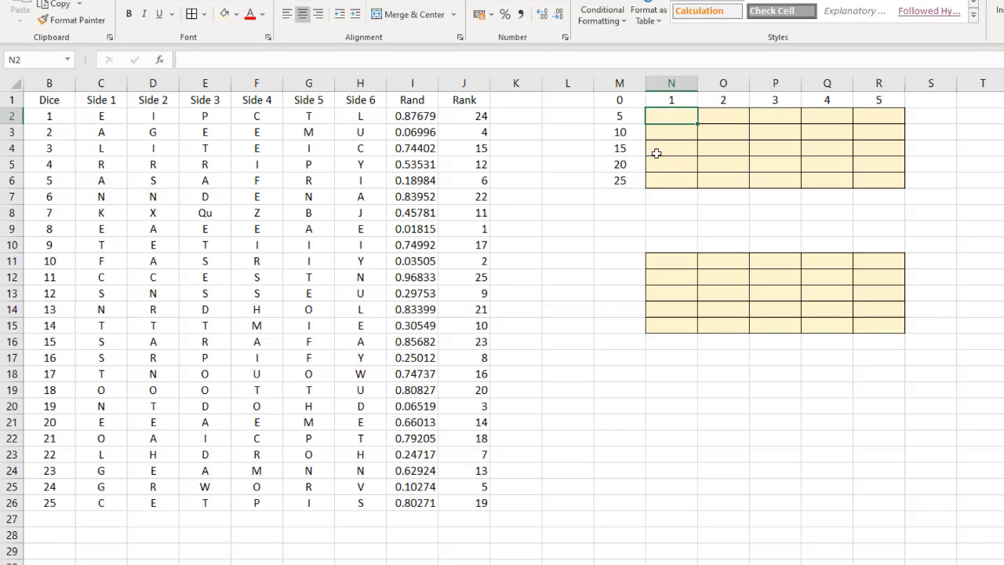
Step: Start an INDEX formula in N11, the first cell of the lower grid, with the absolute dice-number range $B$2:$B$26 as its array
left_click(672, 260)
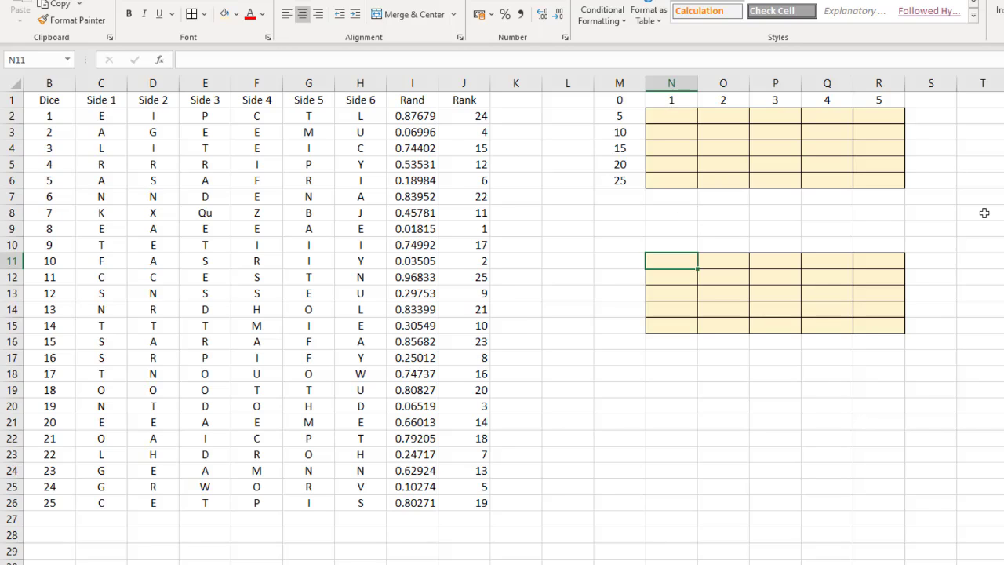
type("=")
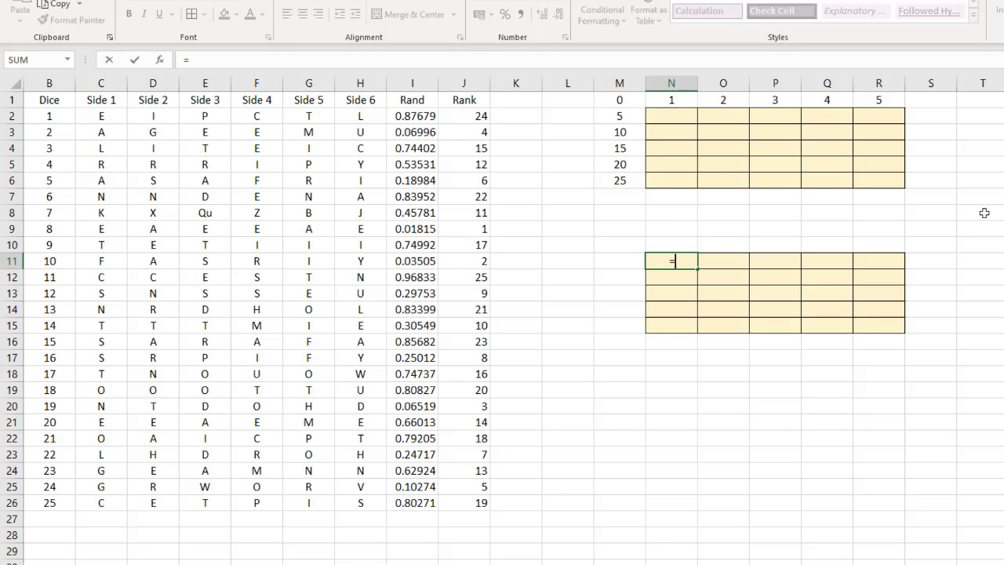
type("index(")
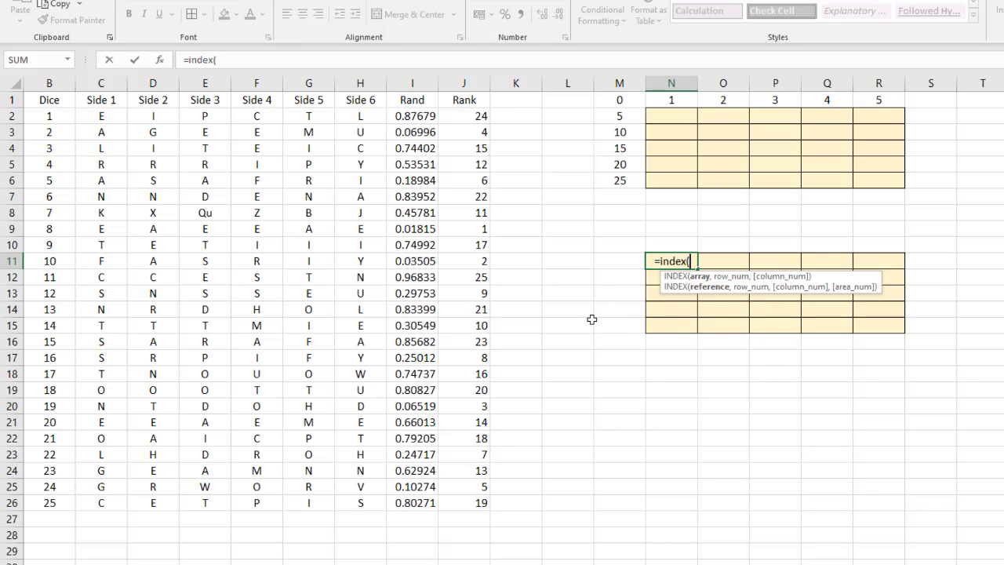
left_click(63, 116)
key("ctrl+shift+Down")
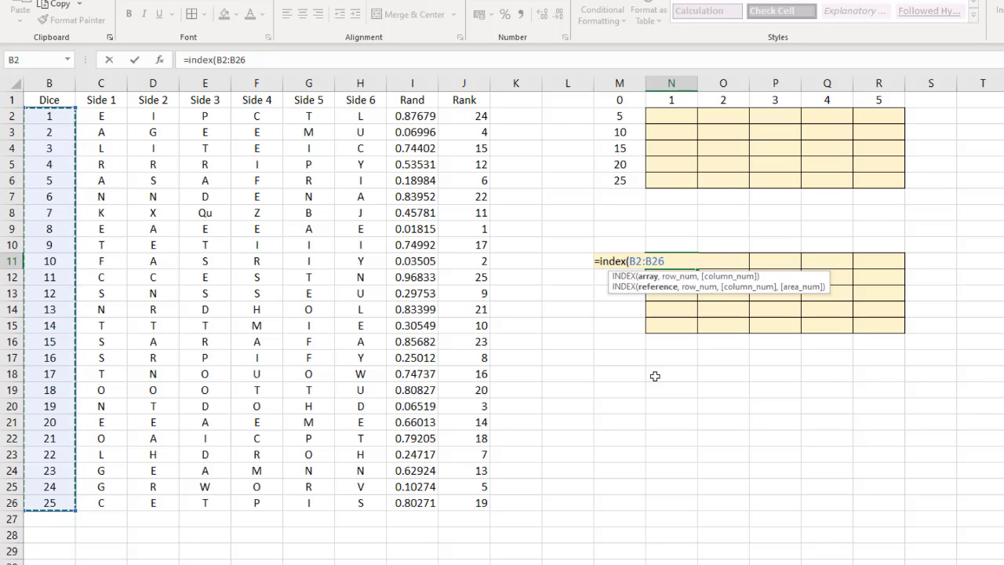
key("F4")
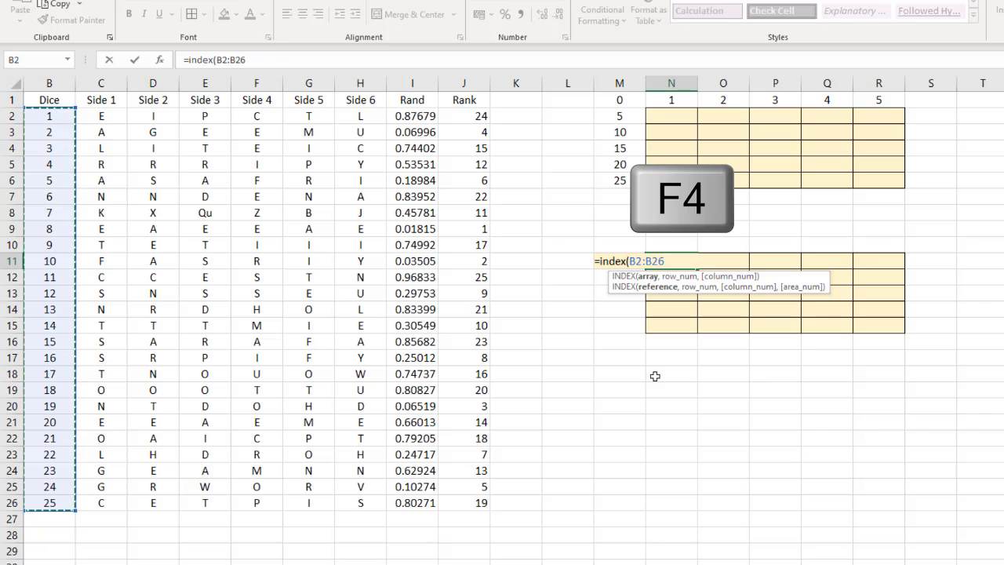
key("F4")
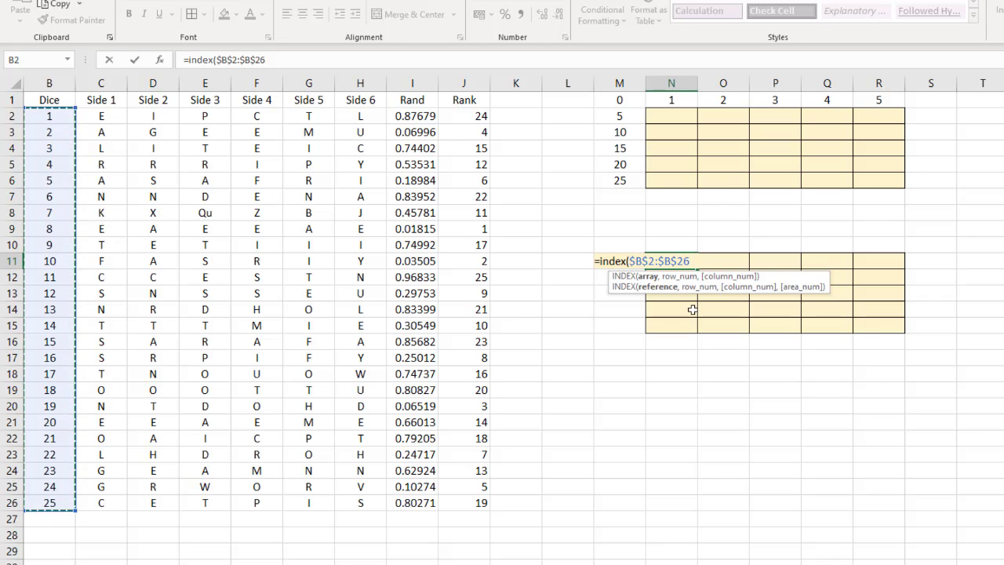
Step: Add a nested MATCH as the row argument in N11, with $M1+N$1 as its lookup value
type(",")
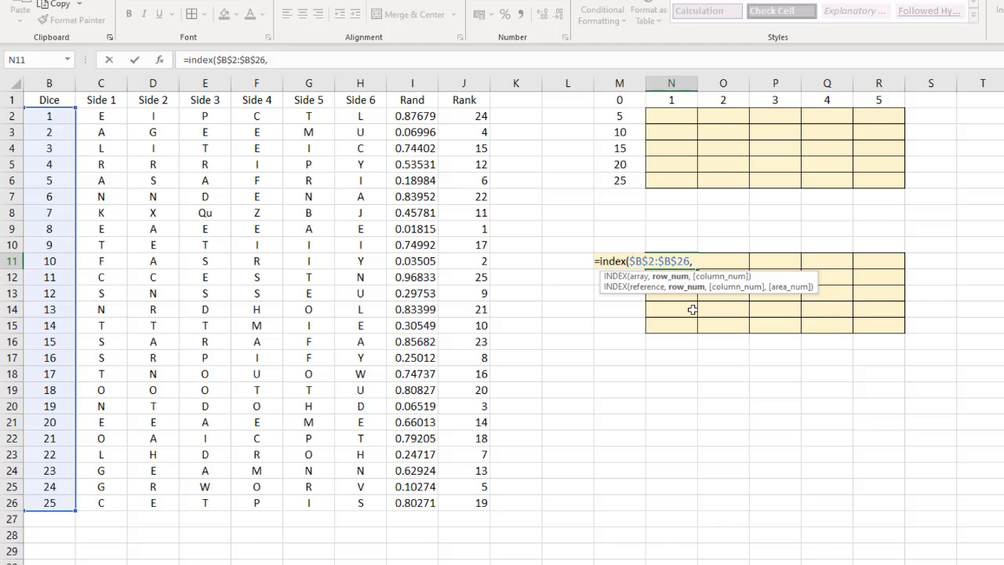
type("match")
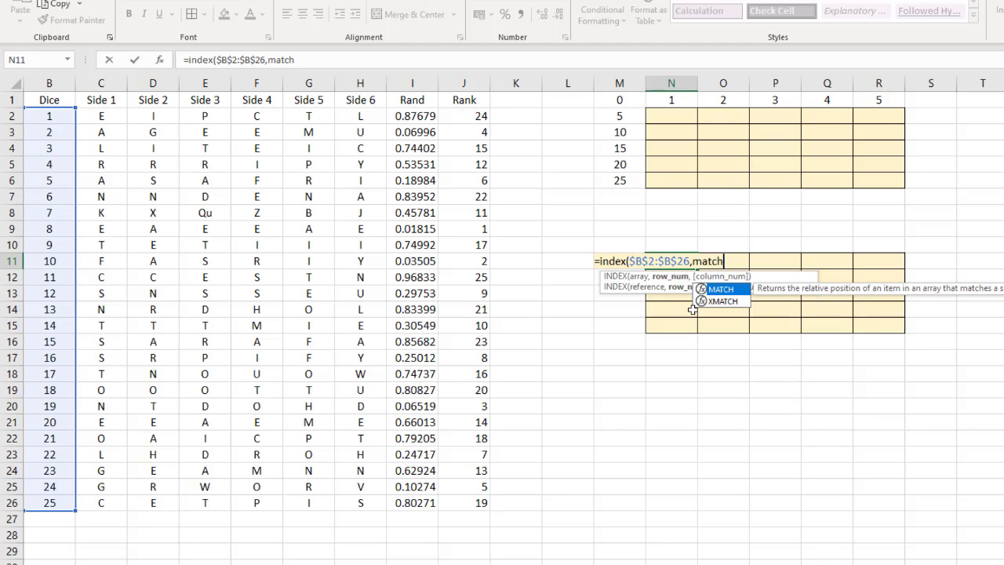
key("Tab")
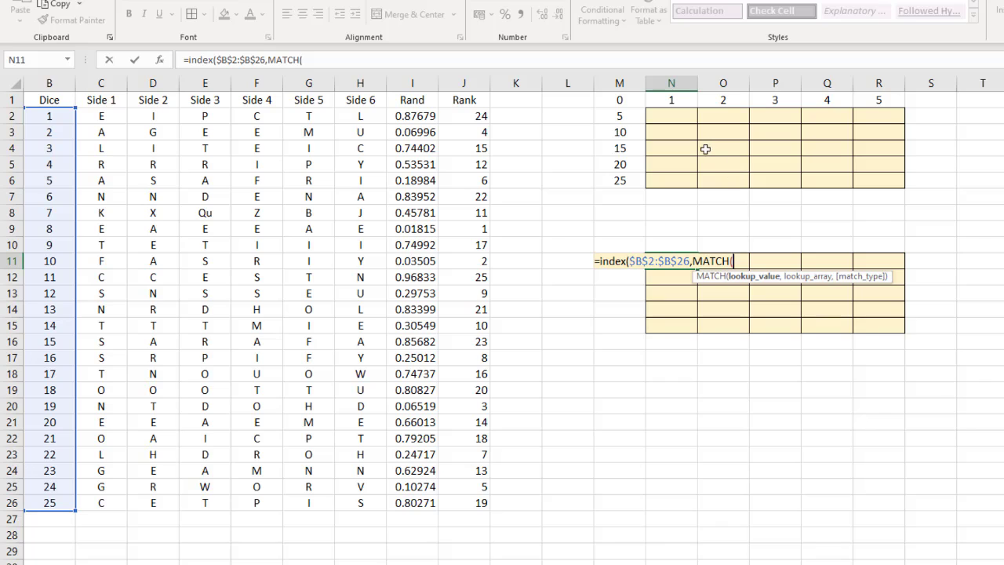
left_click(622, 101)
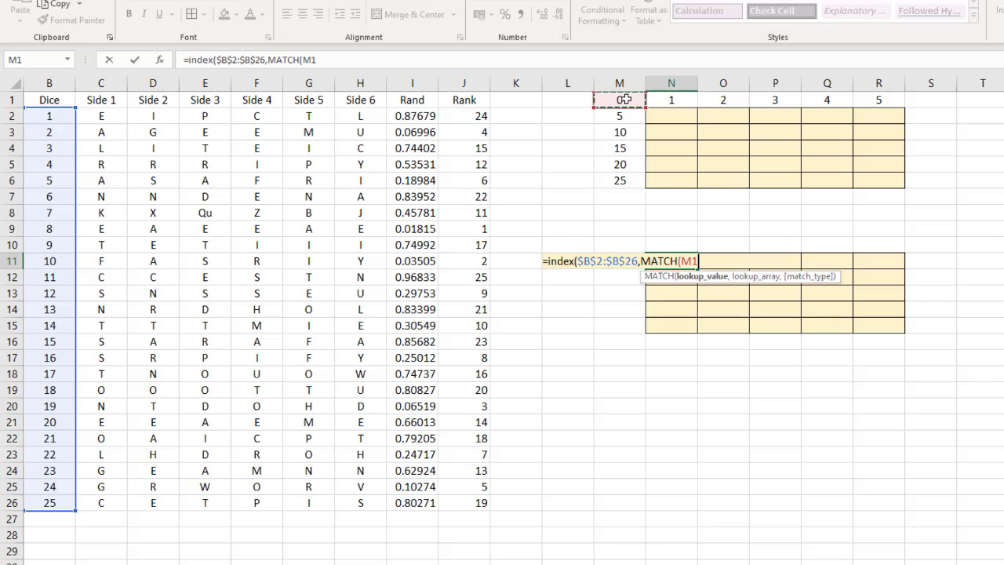
key("F4")
key("F4")
key("F4")
type("+")
left_click(674, 99)
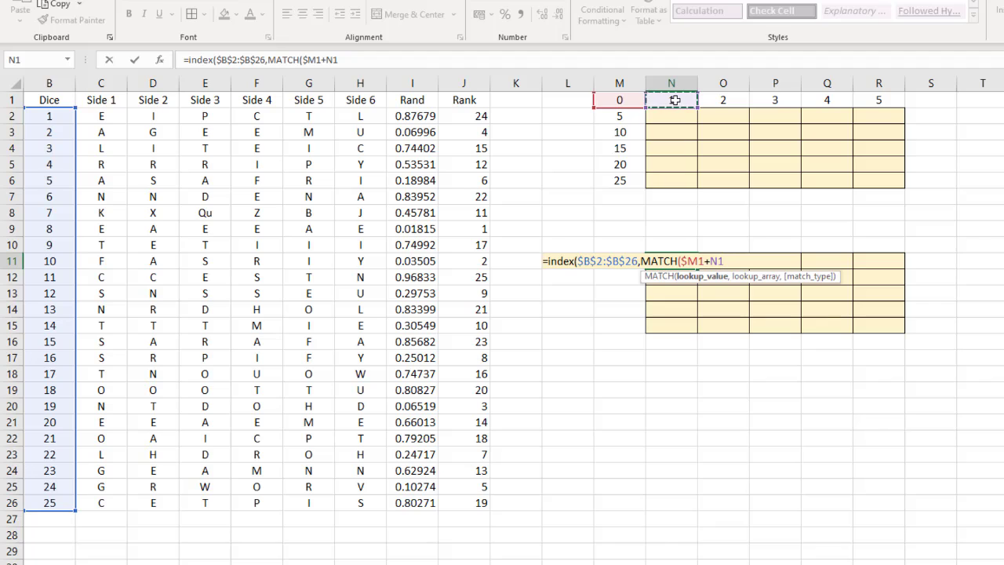
key("F4")
key("F4")
type(",")
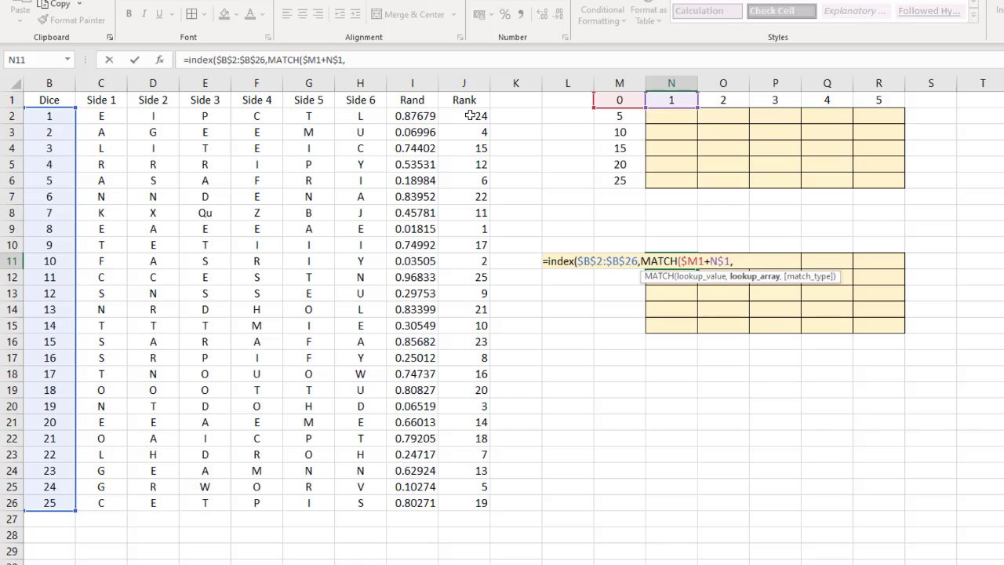
Step: Complete the N11 formula by matching against the absolute rank range $J$2:$J$26 with exact match type 0
left_click_drag(469, 115, 469, 500)
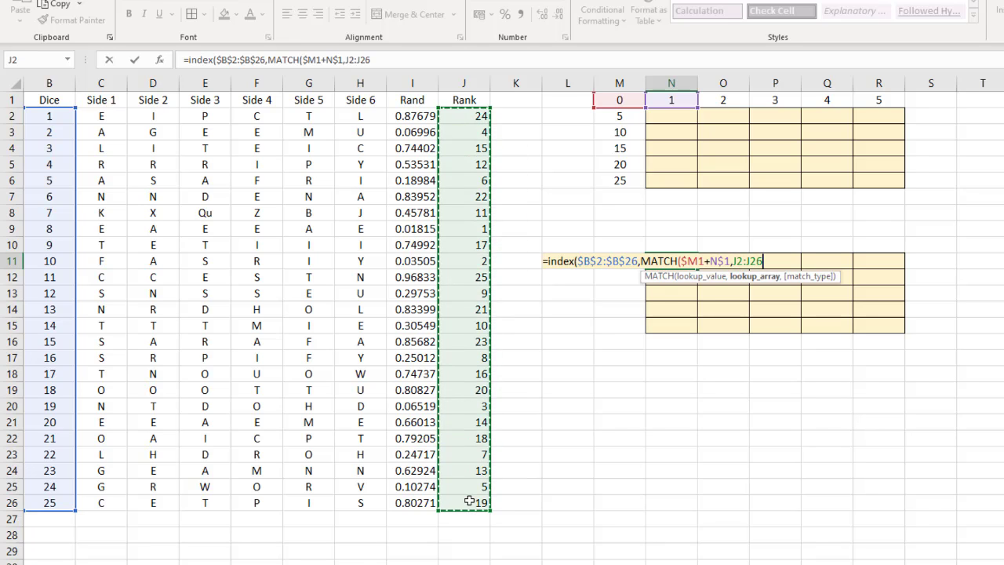
key("F4")
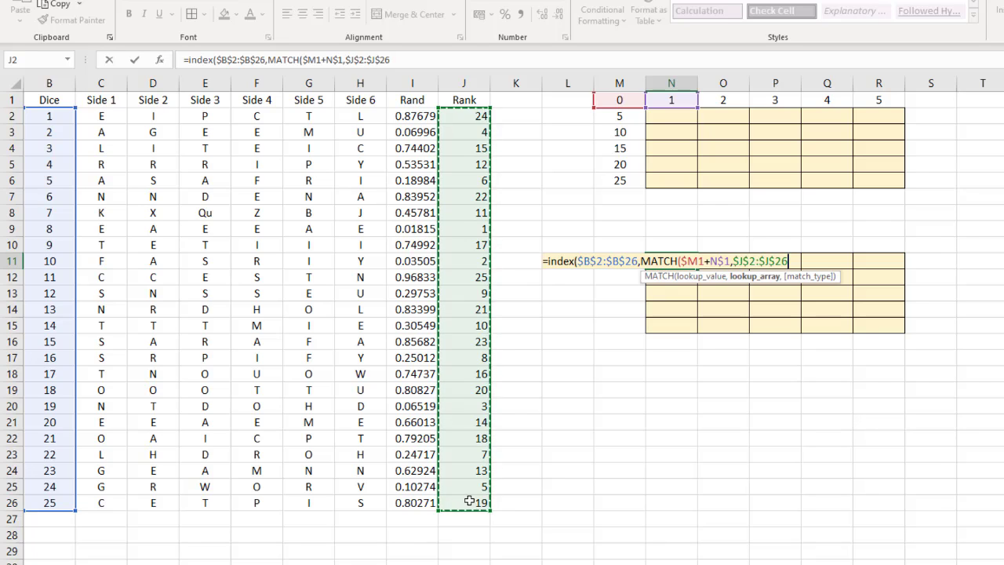
type(",")
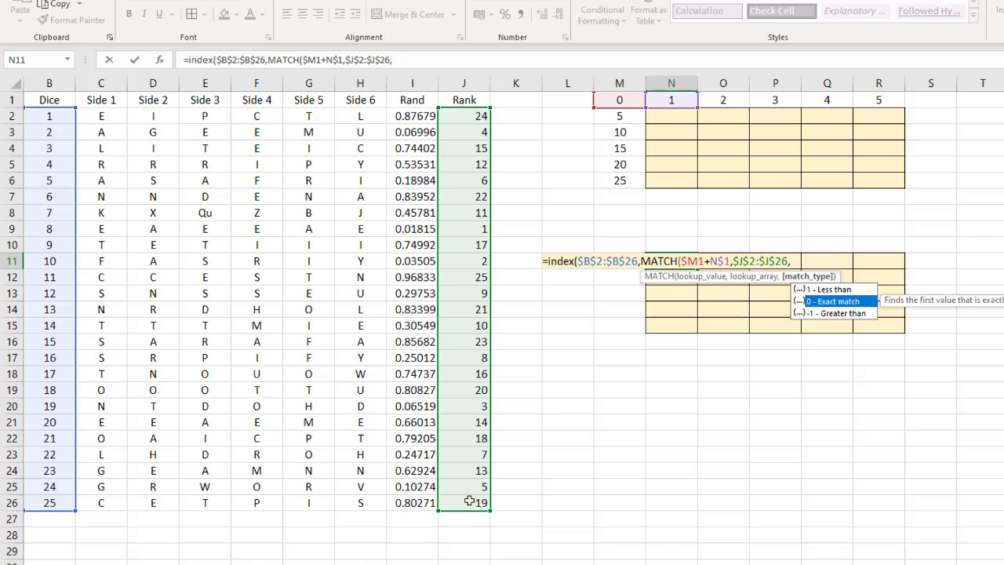
type("0")
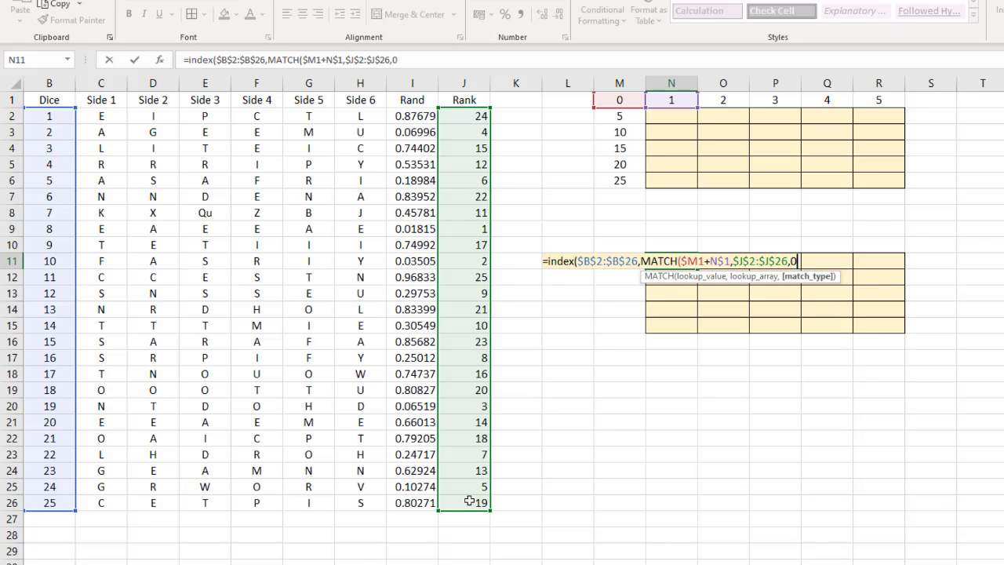
type(")")
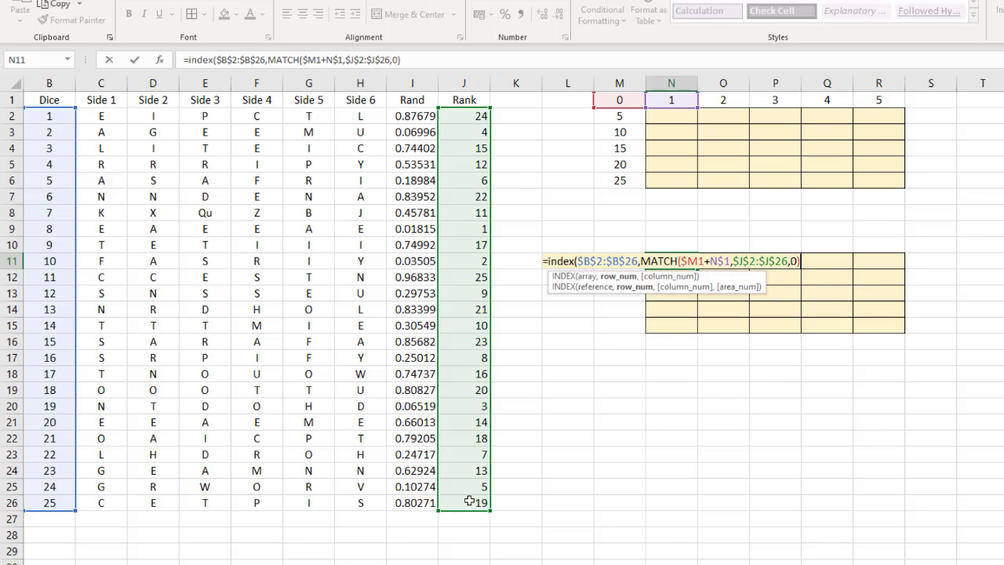
type(")")
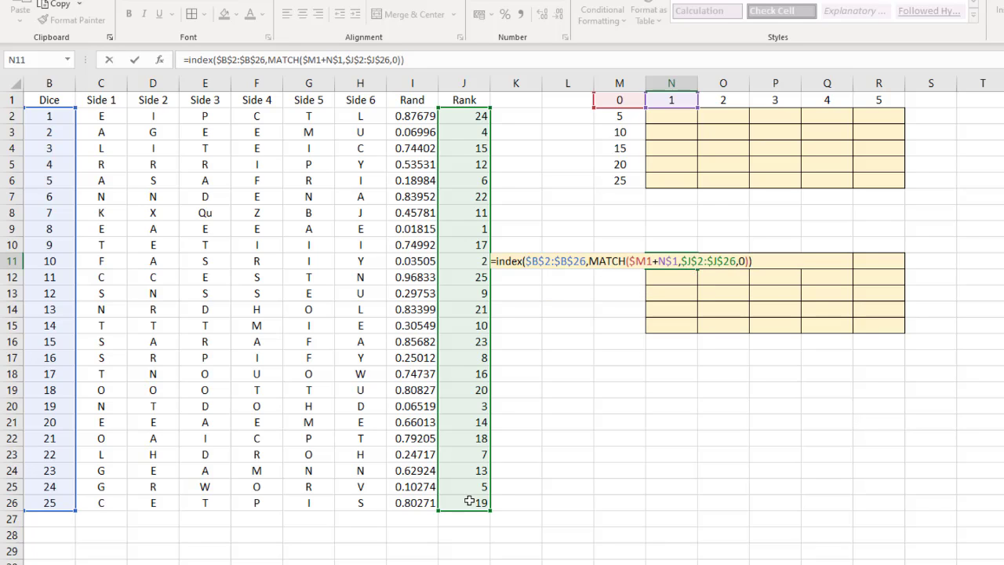
key("Return")
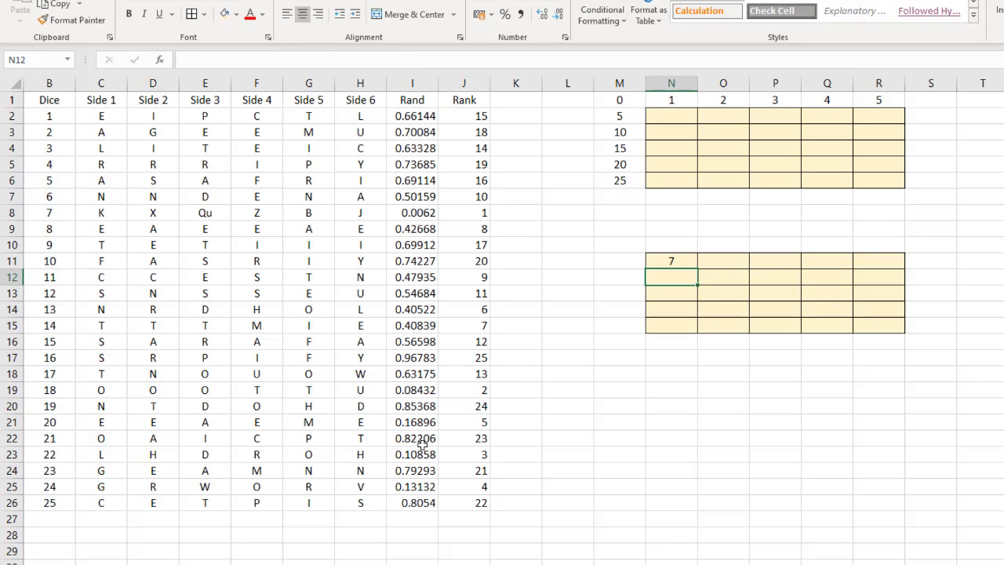
Step: Fill the N11 INDEX/MATCH formula across and down the whole lower grid, N11:R15
left_click(674, 260)
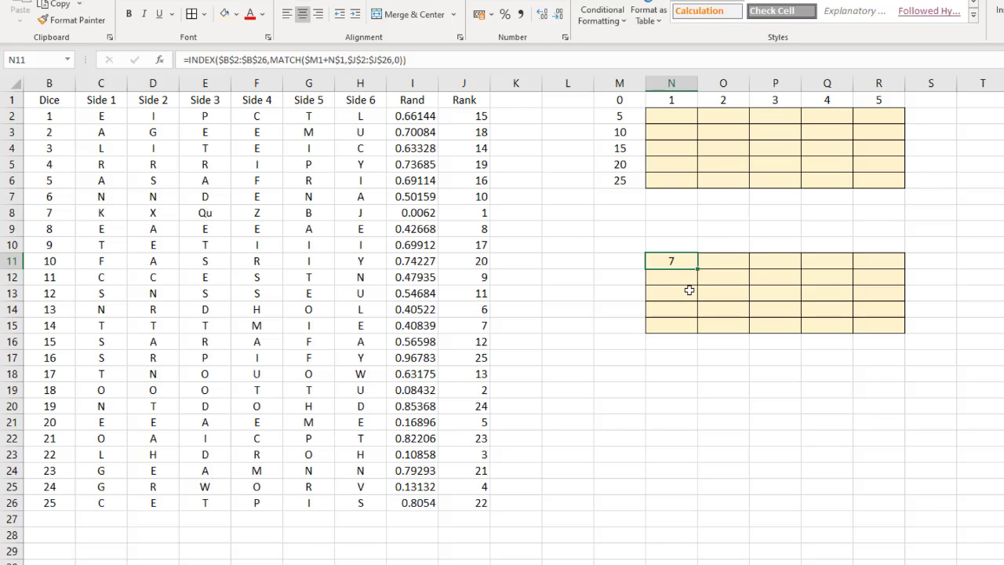
left_click_drag(696, 268, 905, 272)
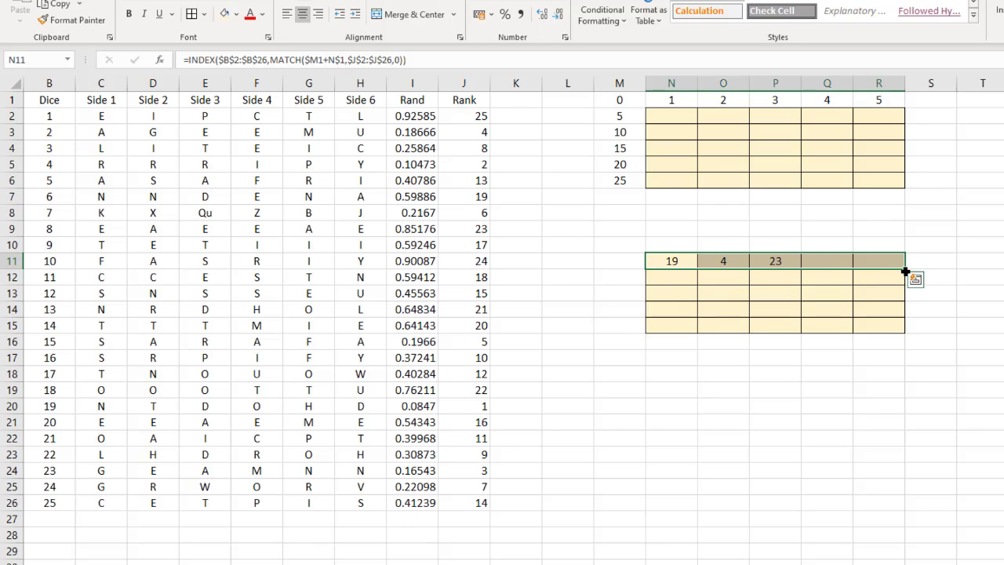
left_click(728, 260)
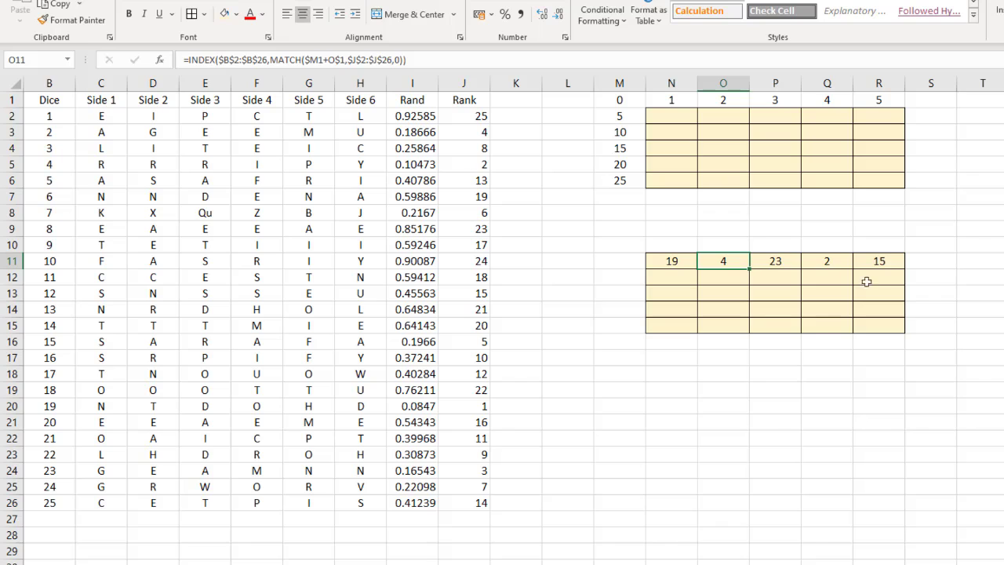
left_click_drag(663, 262, 904, 333)
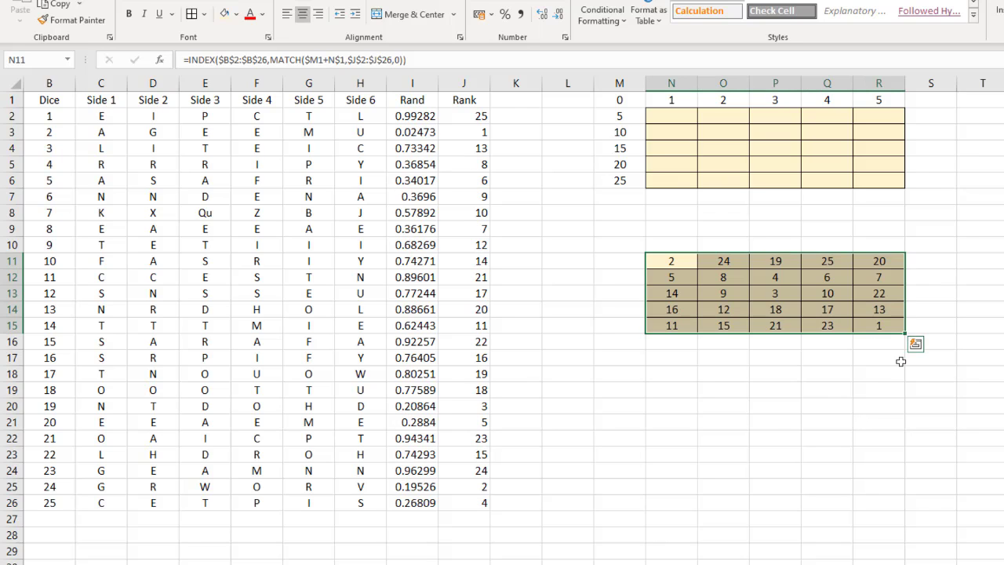
left_click(827, 391)
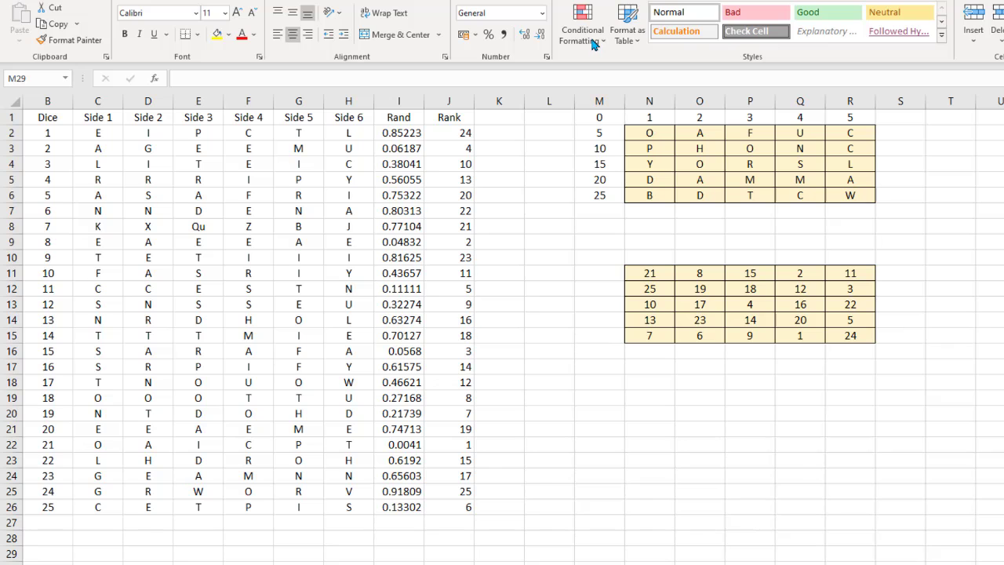
Step: Highlight values equal to 1 in ranks J2:J26 and lower grid N11:R15 with Light Red Fill with Dark Red Text
left_click_drag(459, 132, 464, 505)
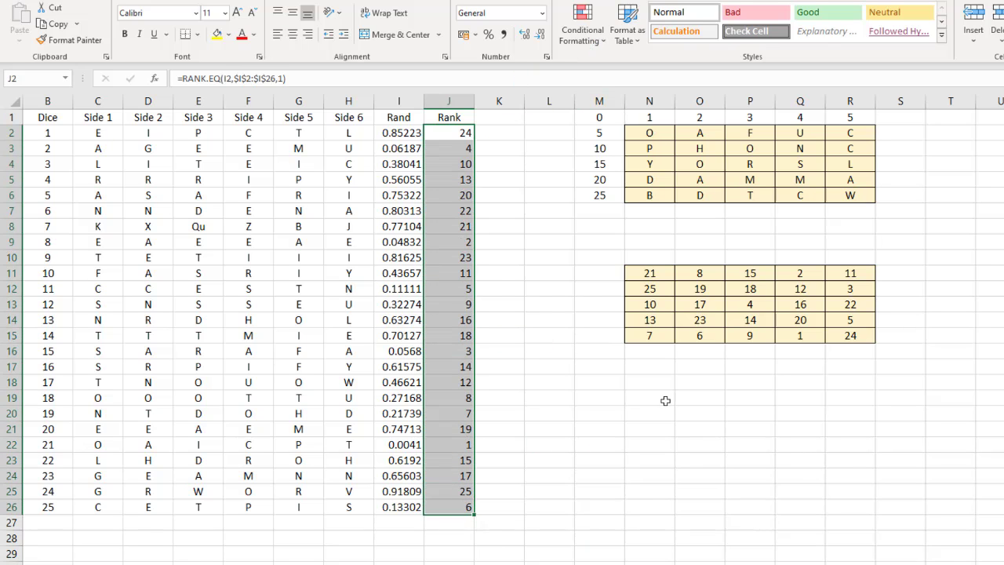
key("ctrl")
left_click_drag(652, 273, 850, 335)
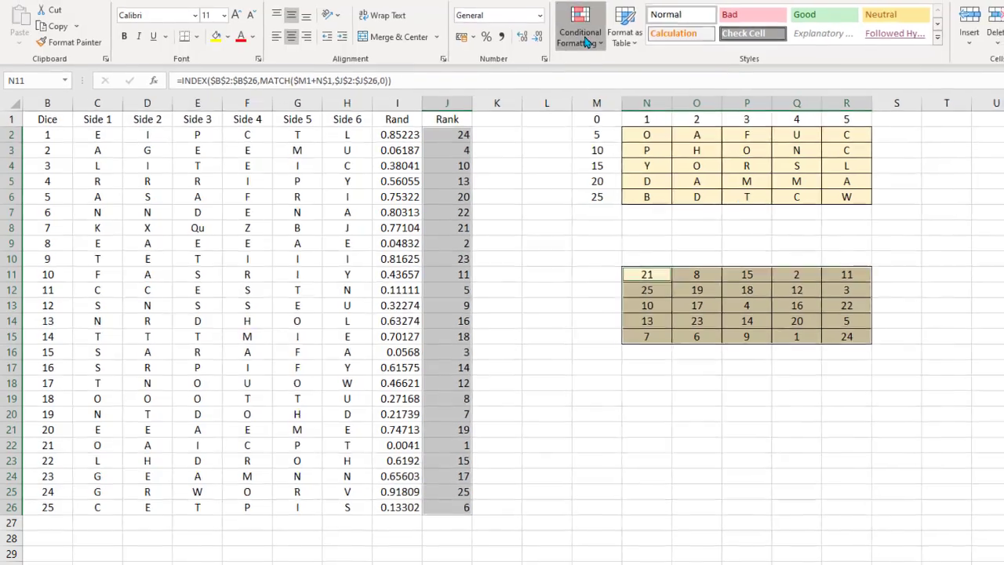
left_click(589, 40)
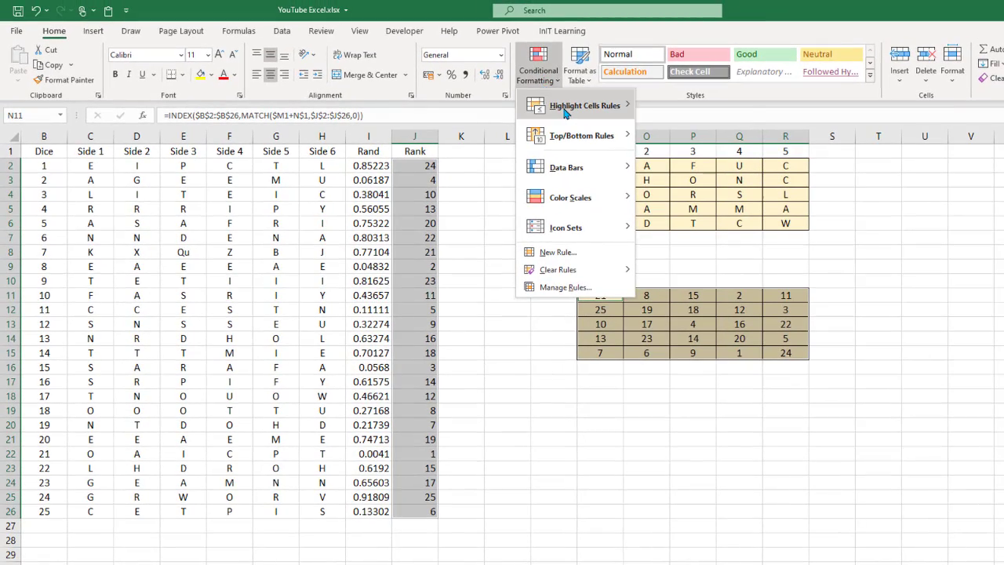
mouse_move(566, 113)
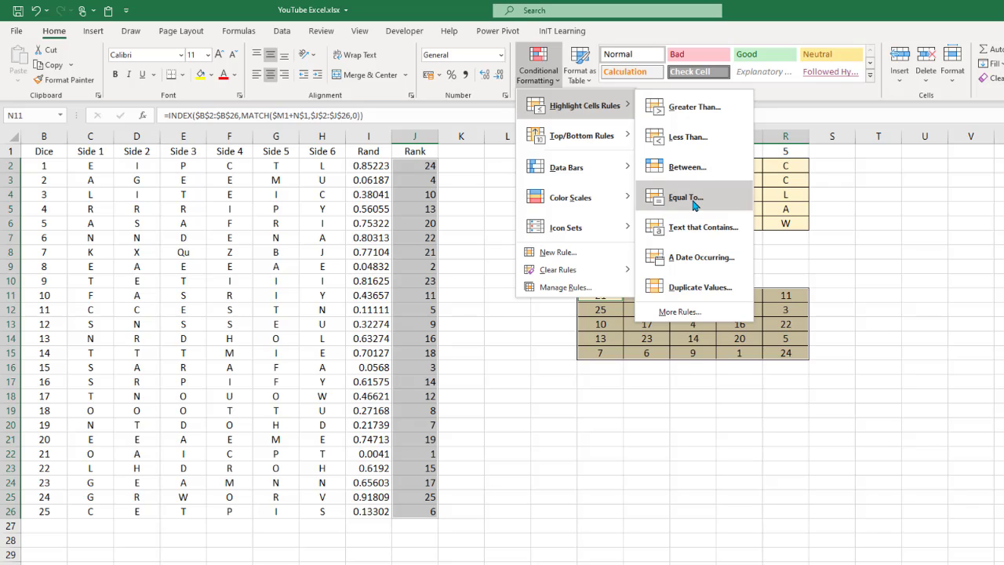
left_click(687, 197)
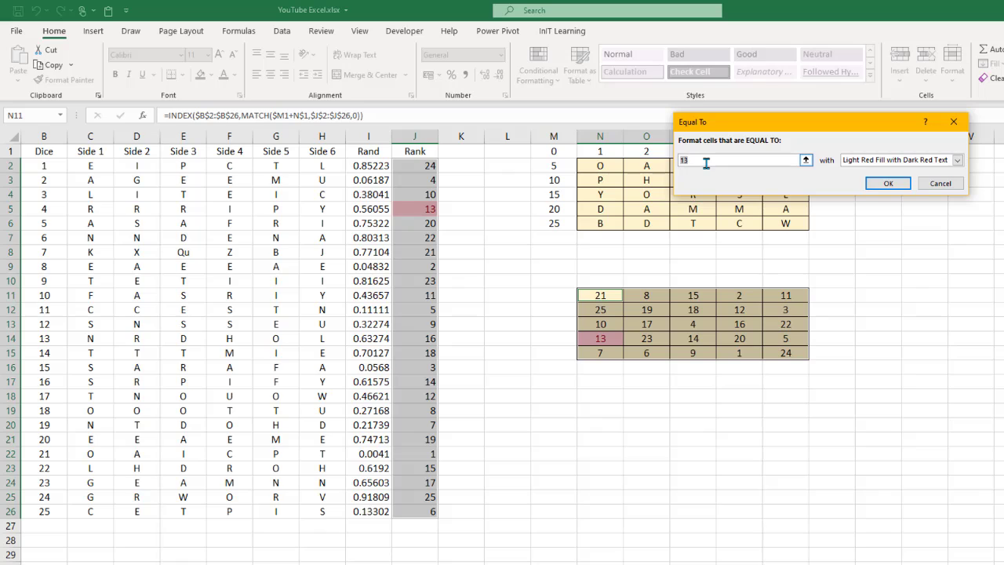
type("1")
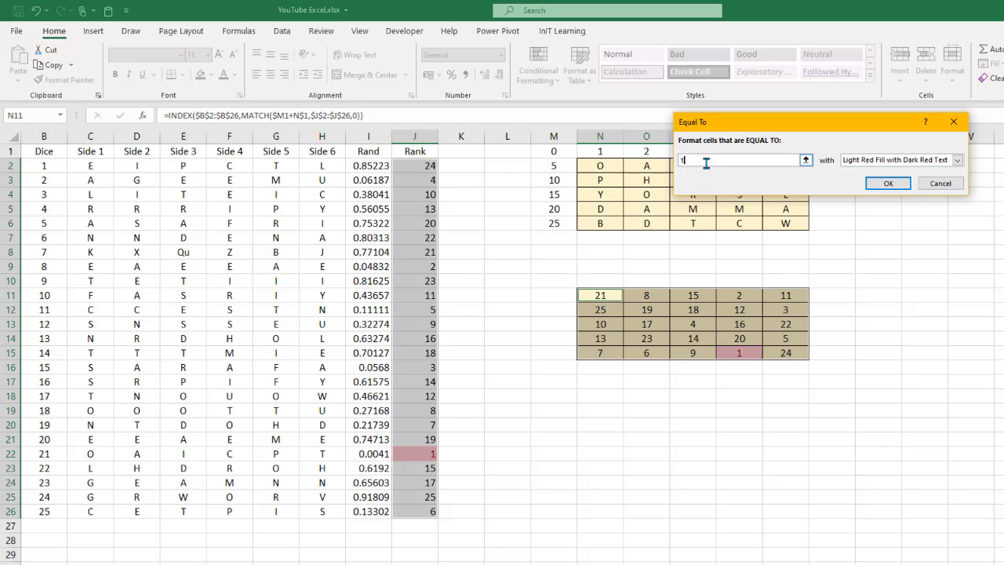
left_click(891, 184)
Step: Add a second conditional formatting rule to the same ranges, highlighting values equal to 25 with Light Red Fill with Dark Red Text
left_click(552, 80)
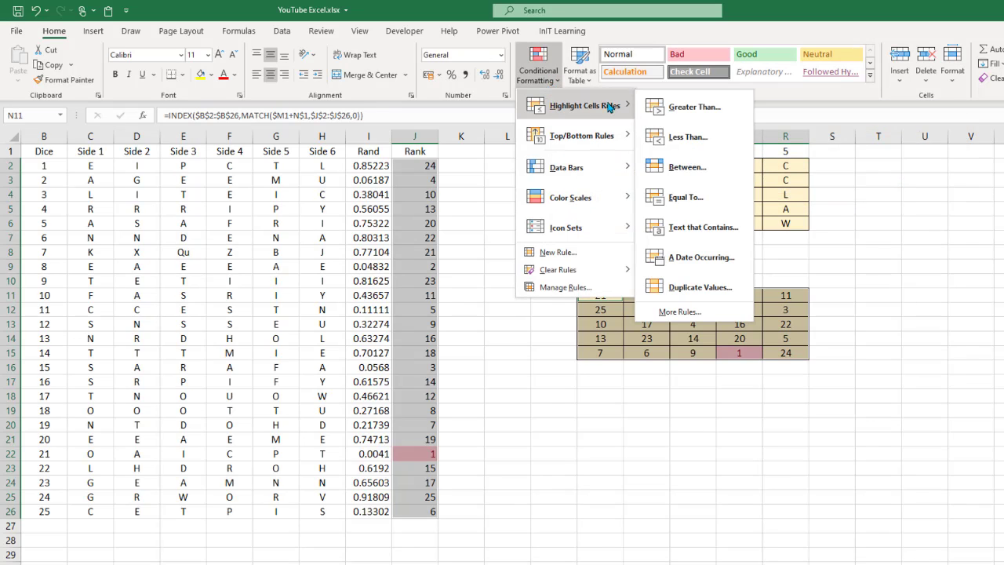
left_click(693, 197)
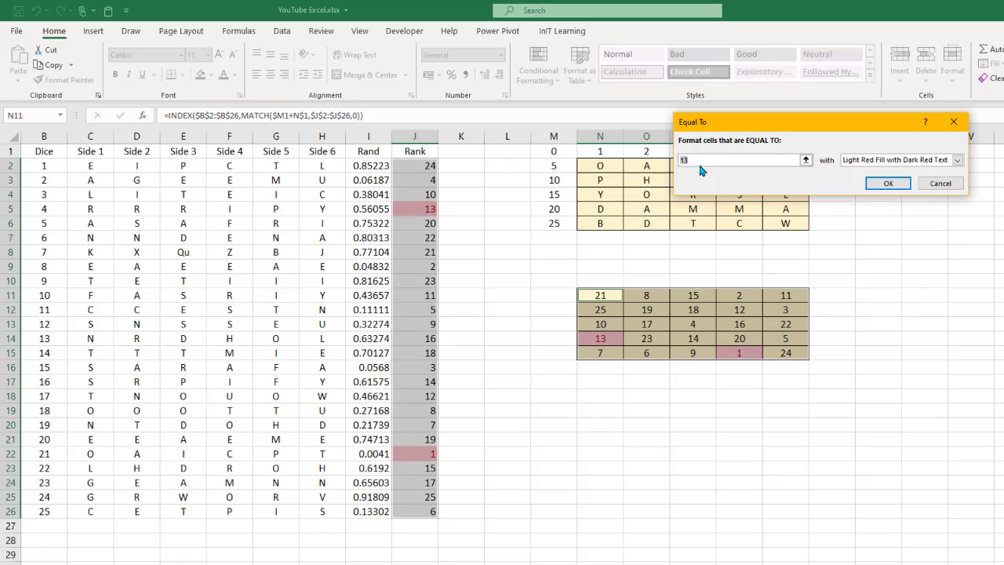
type("25")
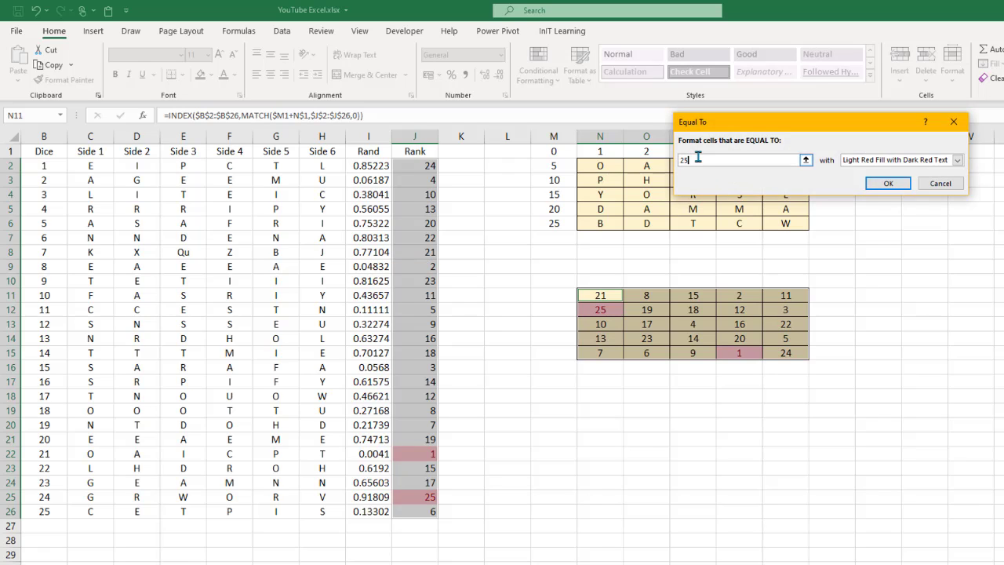
left_click(889, 185)
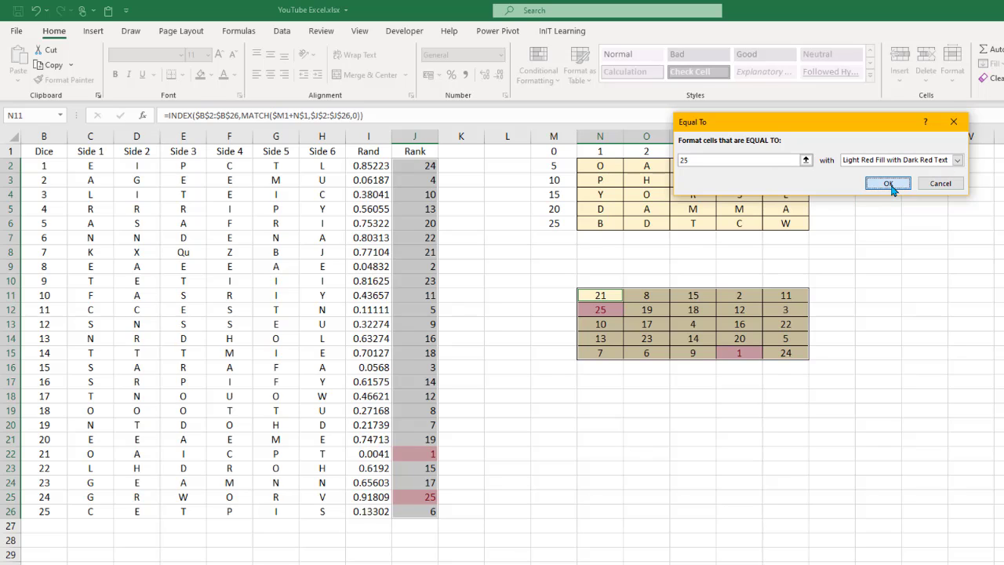
left_click(661, 411)
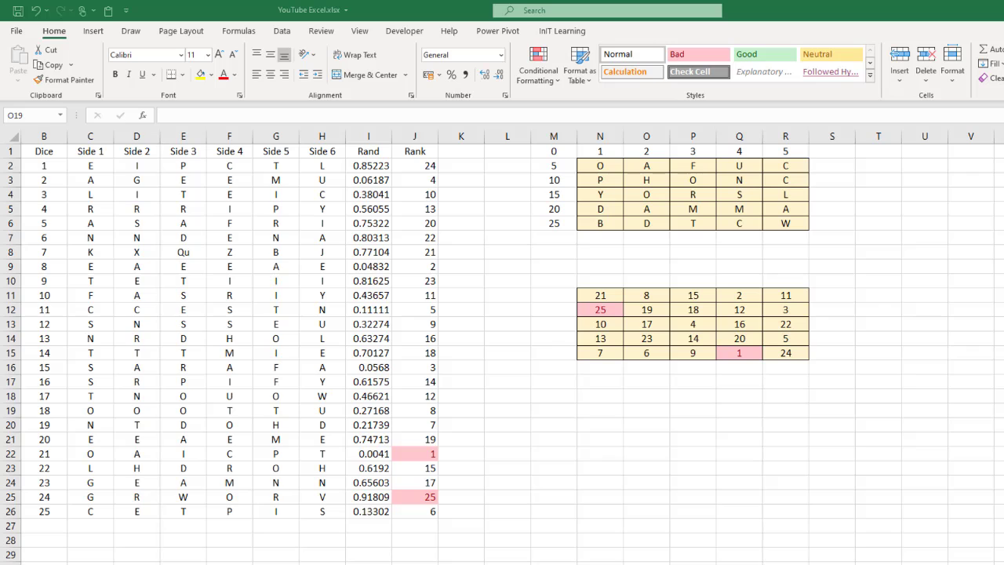
Step: Recalculate the sheet repeatedly to reshuffle the dice and follow the highlighted values through the ranks and lower grid
key("F9")
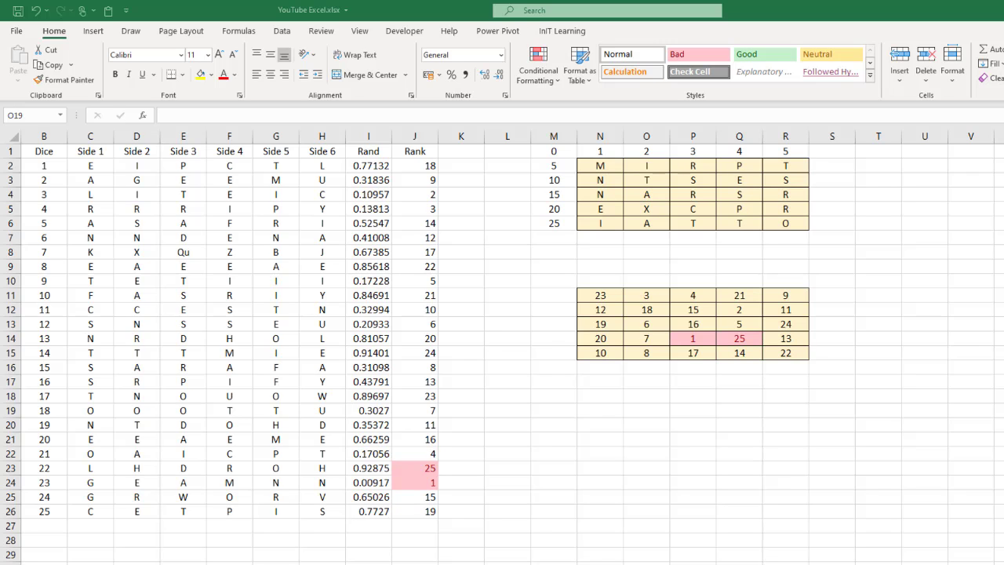
key("F9")
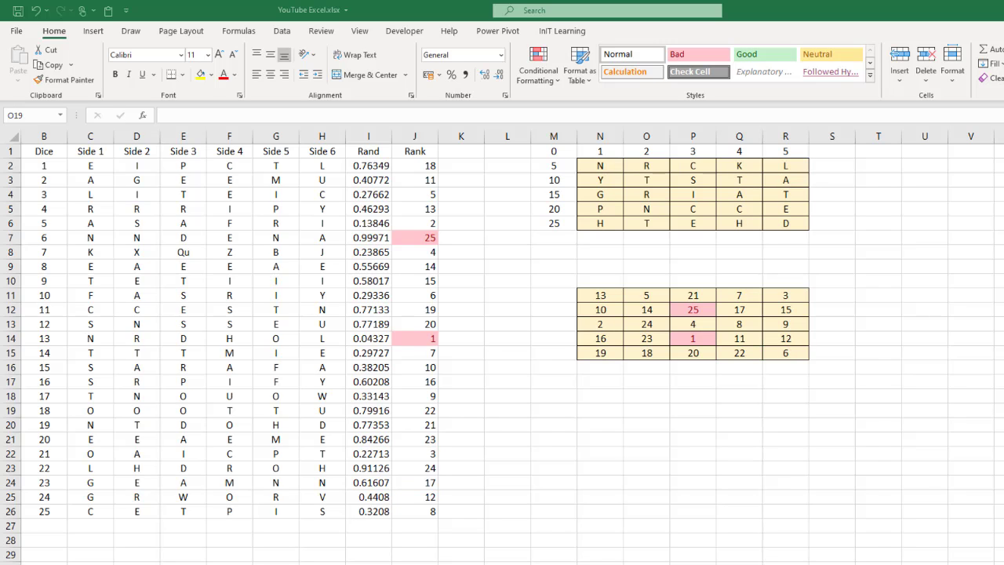
key("F9")
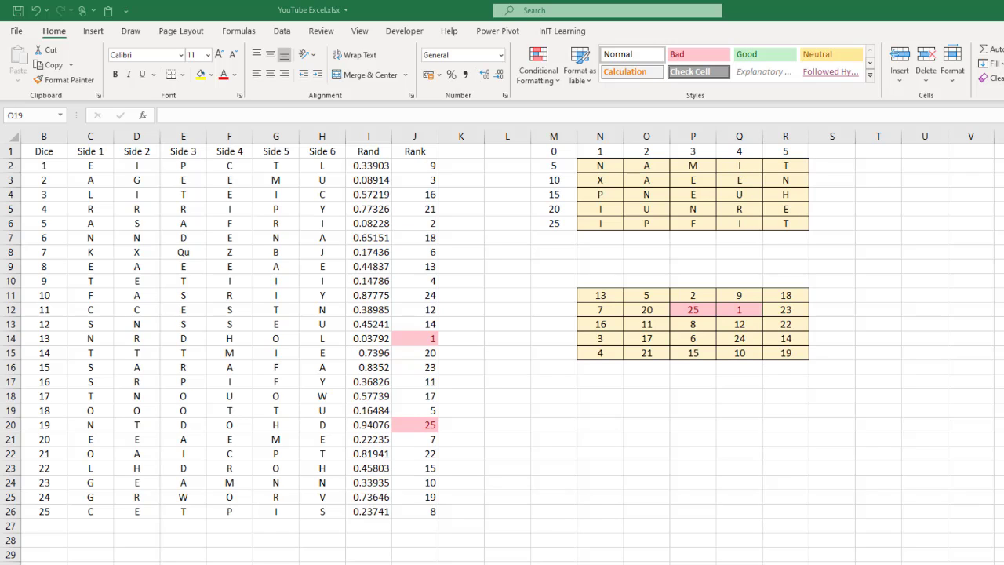
key("F9")
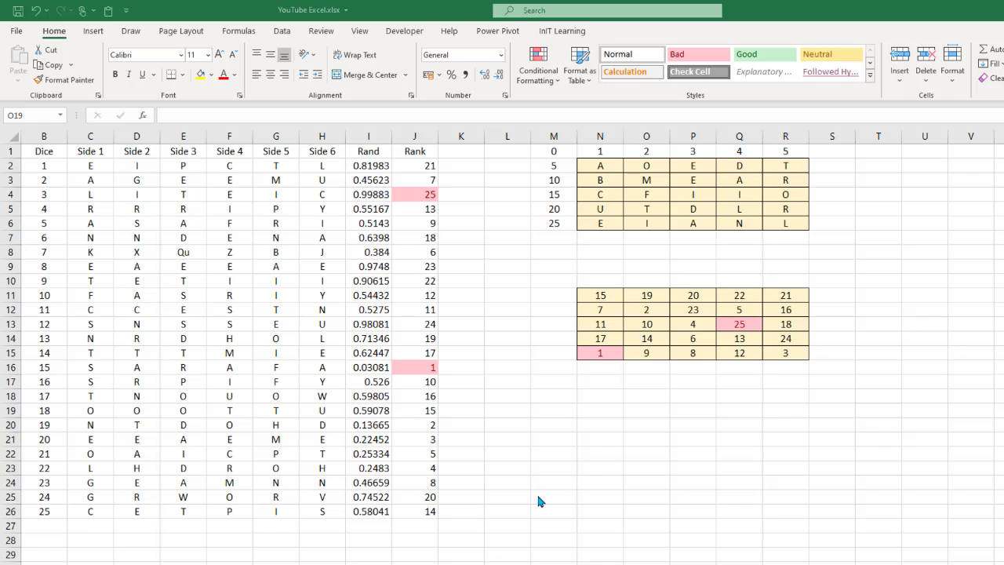
key("F9")
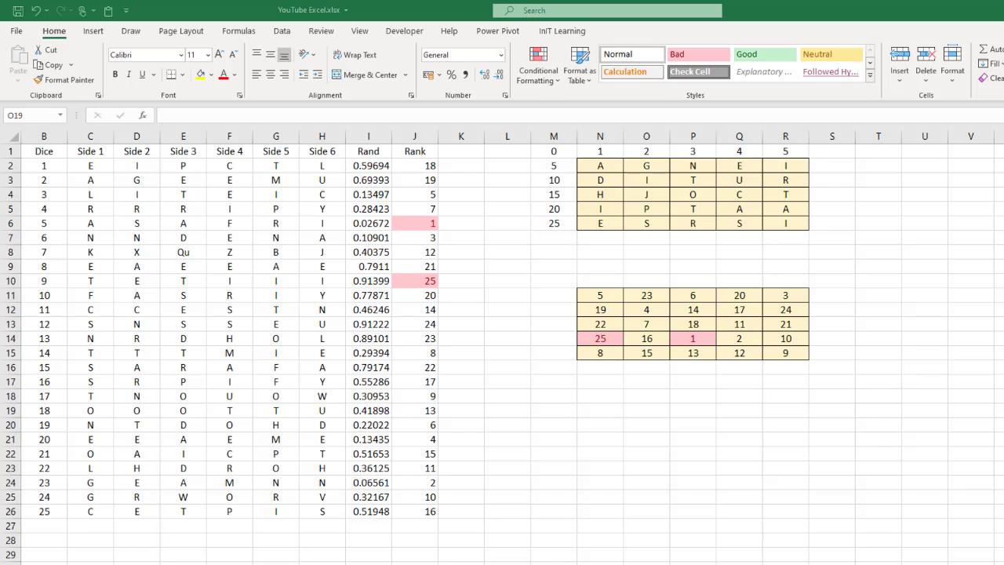
key("F9")
key("F9")
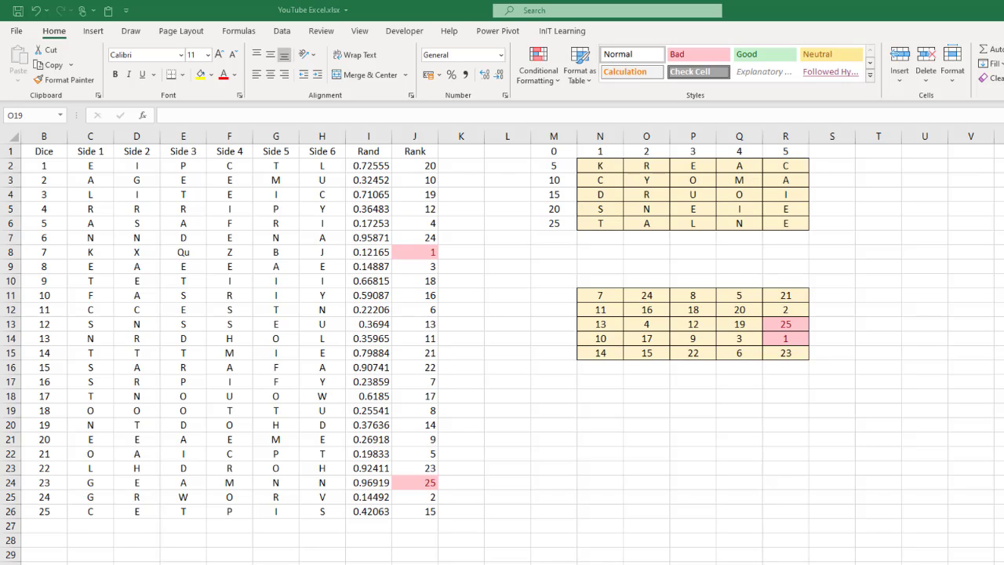
Step: Recalculate the sheet twice more to compare the shuffled ranks with the lower grid
key("F9")
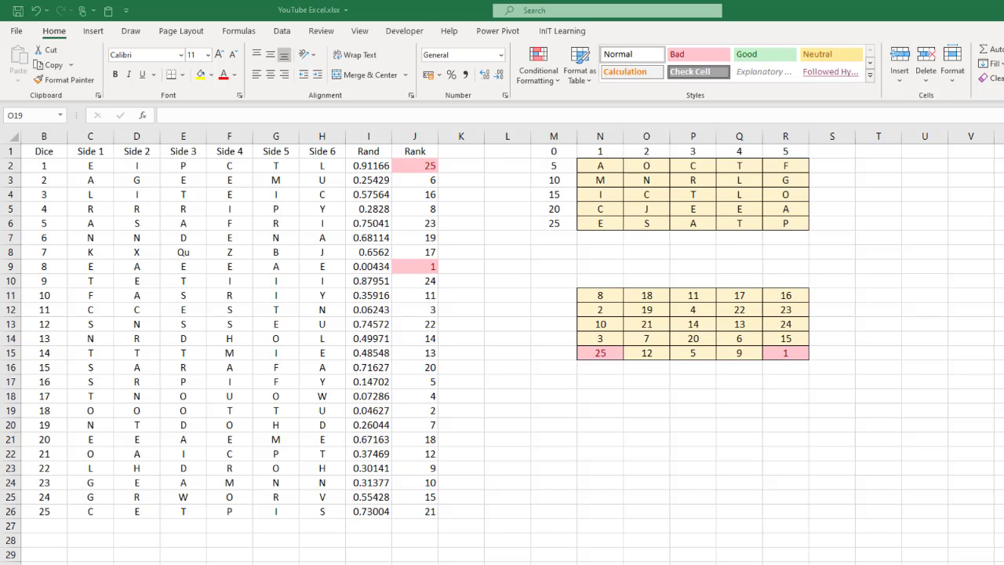
key("F9")
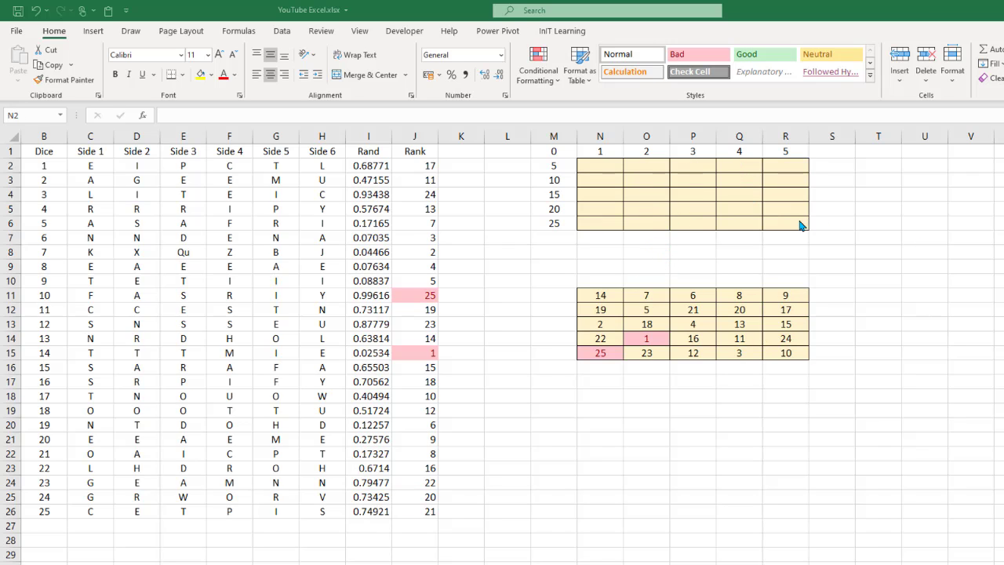
Step: Start an INDEX formula in N2 with the dice faces $C$2:$H$26 as its absolute array
left_click(599, 163)
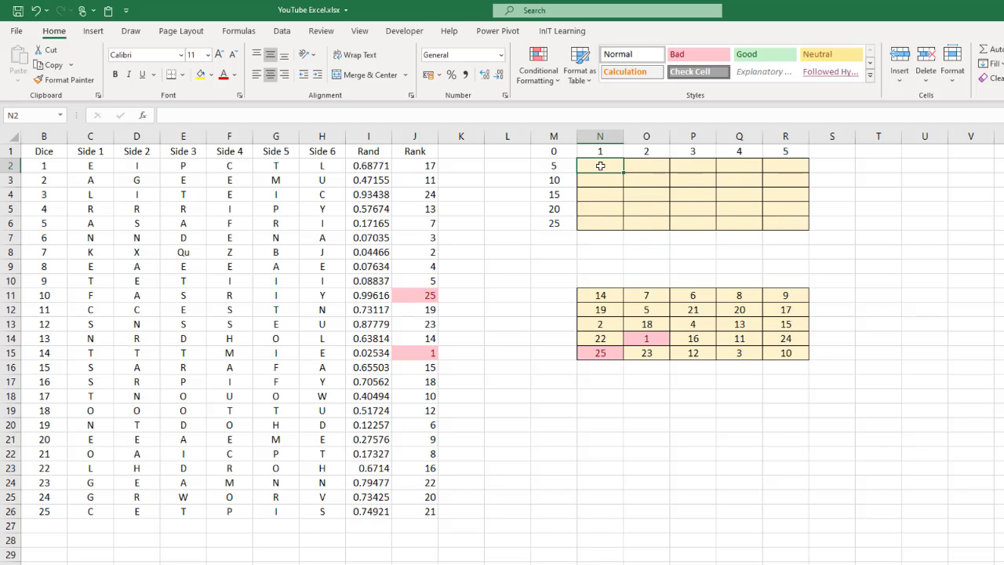
type("=inde")
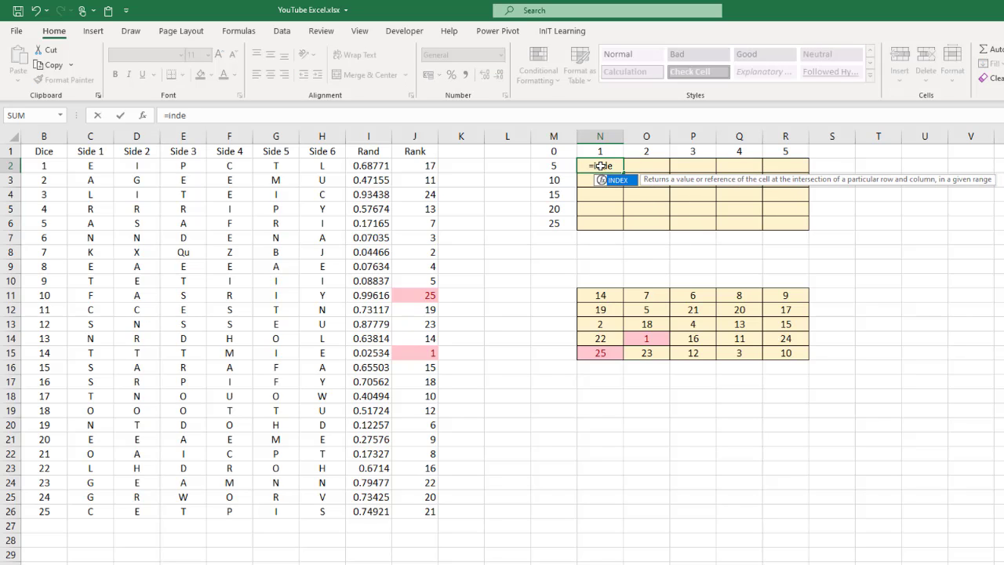
key("Tab")
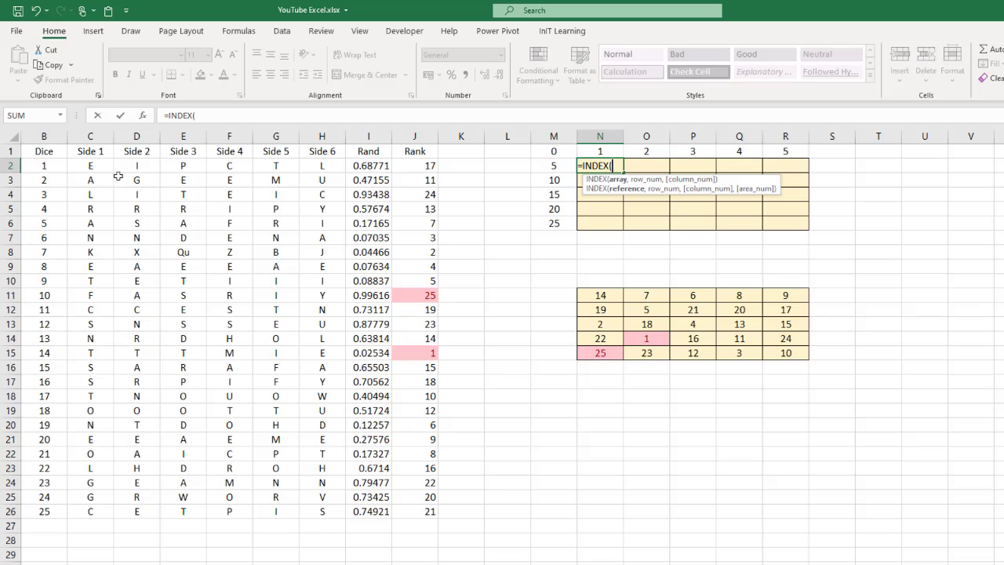
left_click(81, 165)
left_click_drag(81, 165, 333, 509)
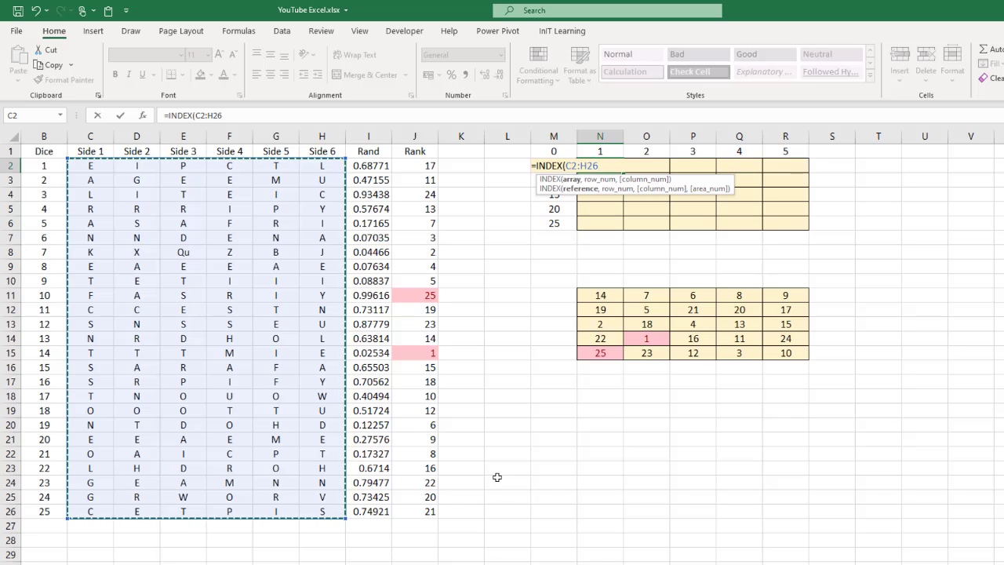
key("F4")
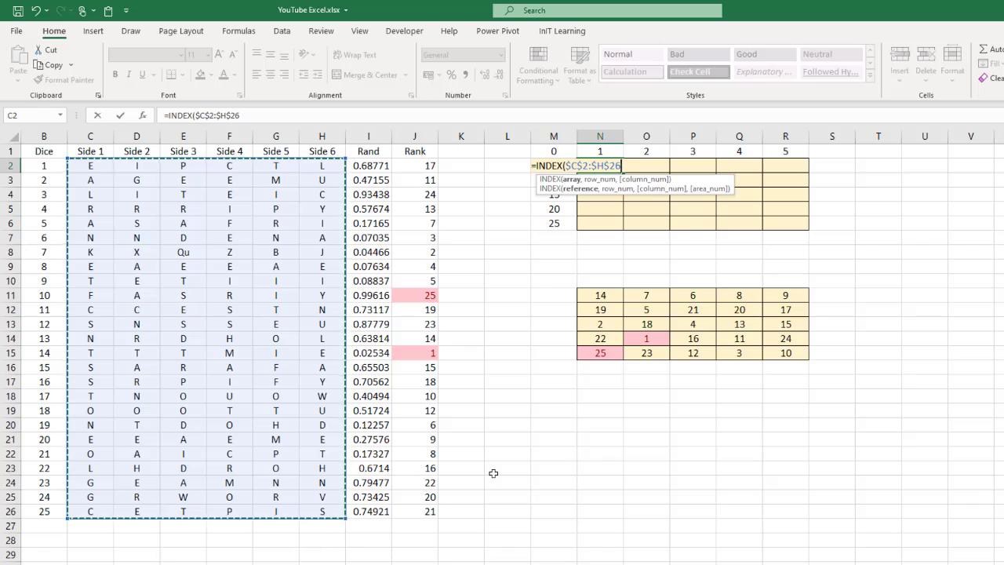
type(",")
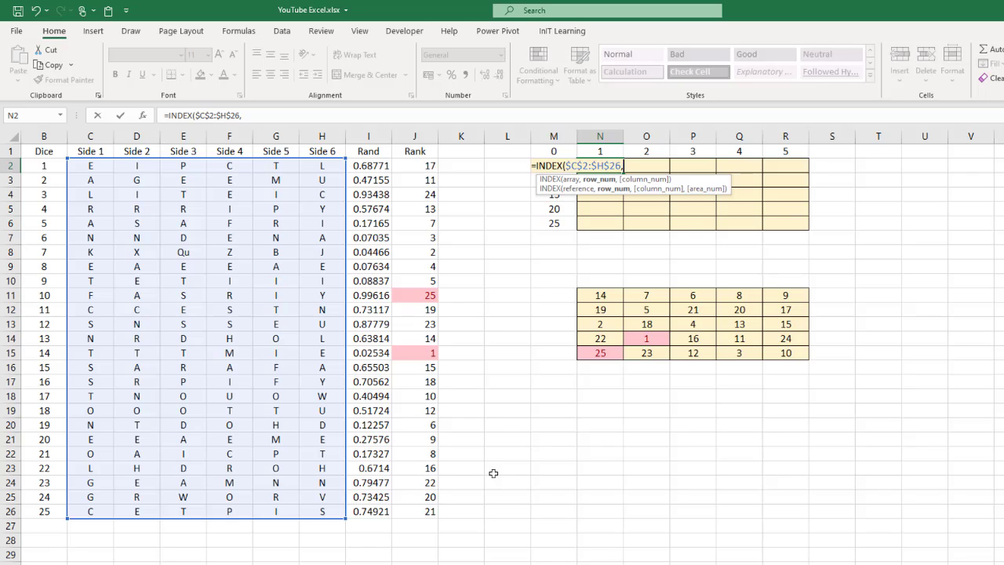
Step: Add a MATCH function as the row number in the N2 formula, with $M1+N$1 as its lookup value
type("match")
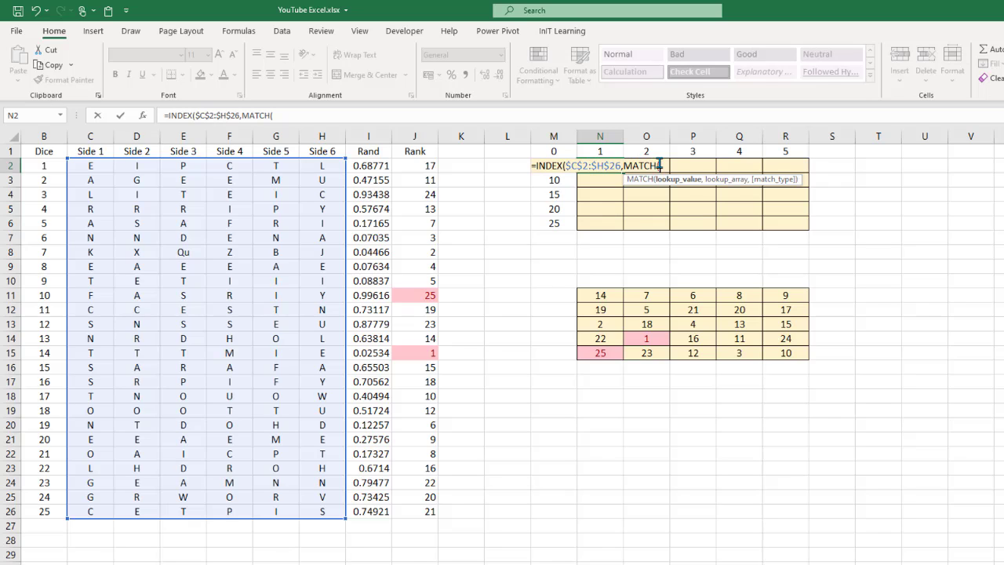
left_click(554, 149)
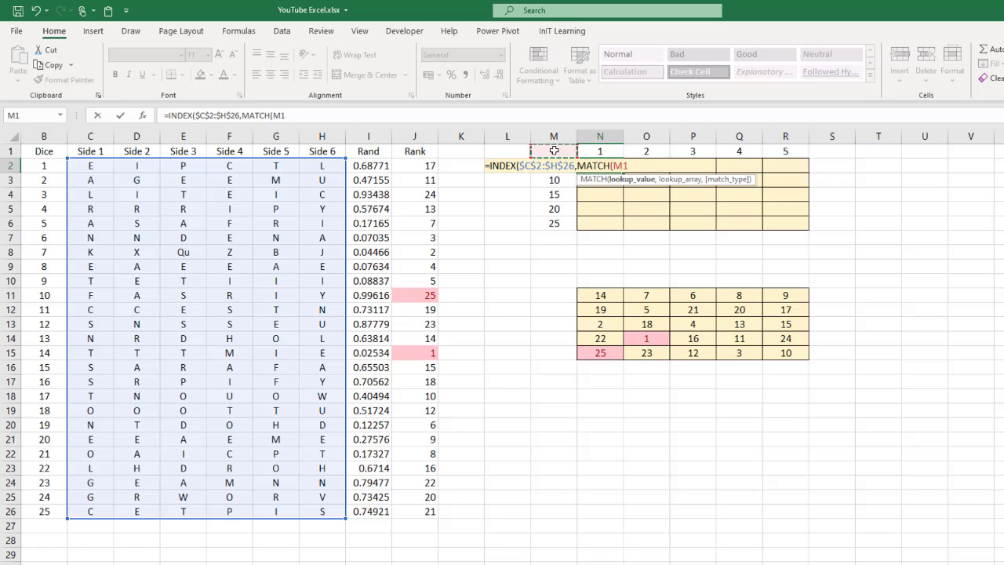
key("F4")
key("F4")
key("F4")
type("+")
left_click(601, 151)
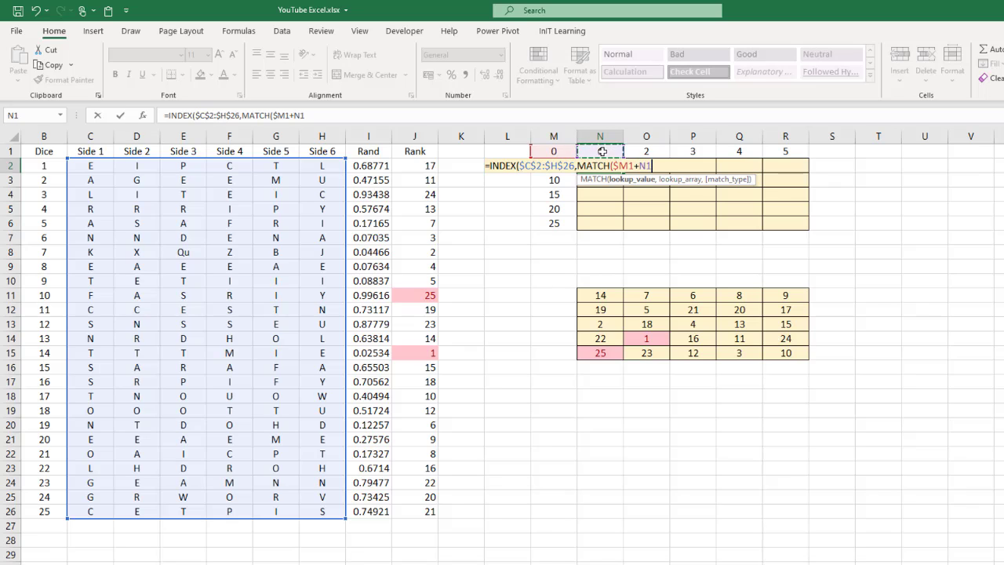
key("F4")
key("F4")
type(",")
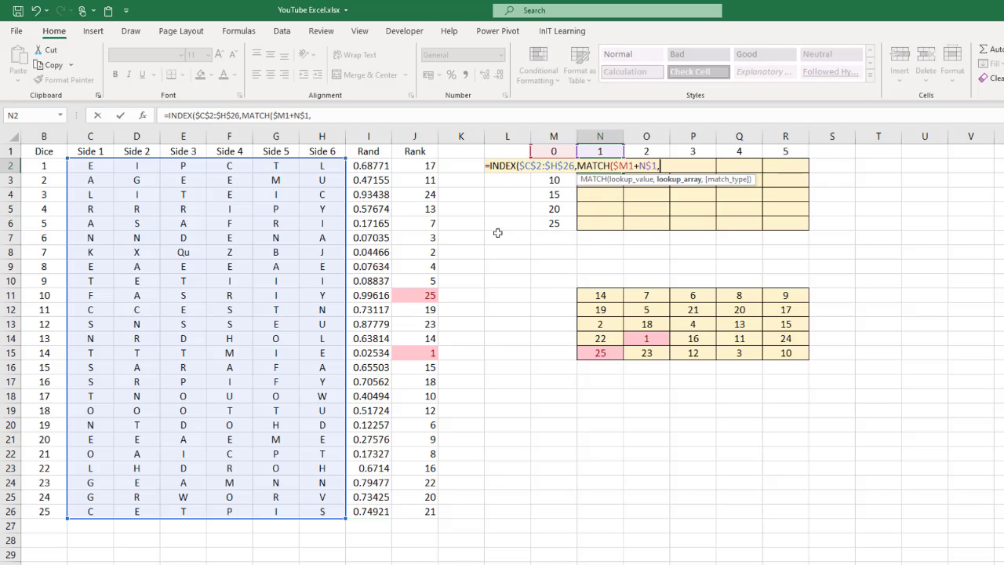
Step: Complete the MATCH function with the absolute rank range $J$2:$J$26 and match type 0 for an exact match
left_click_drag(420, 165, 414, 511)
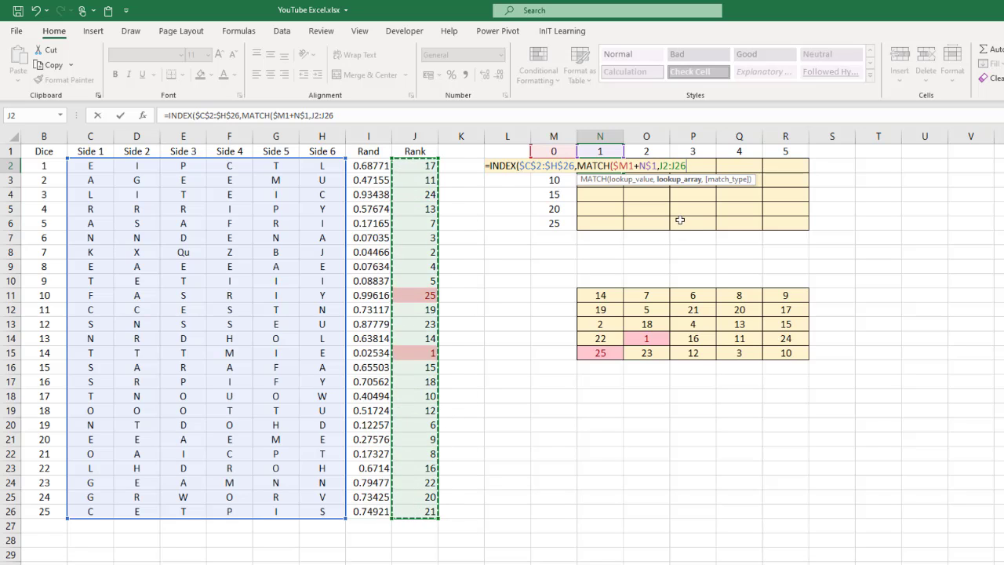
key("F4")
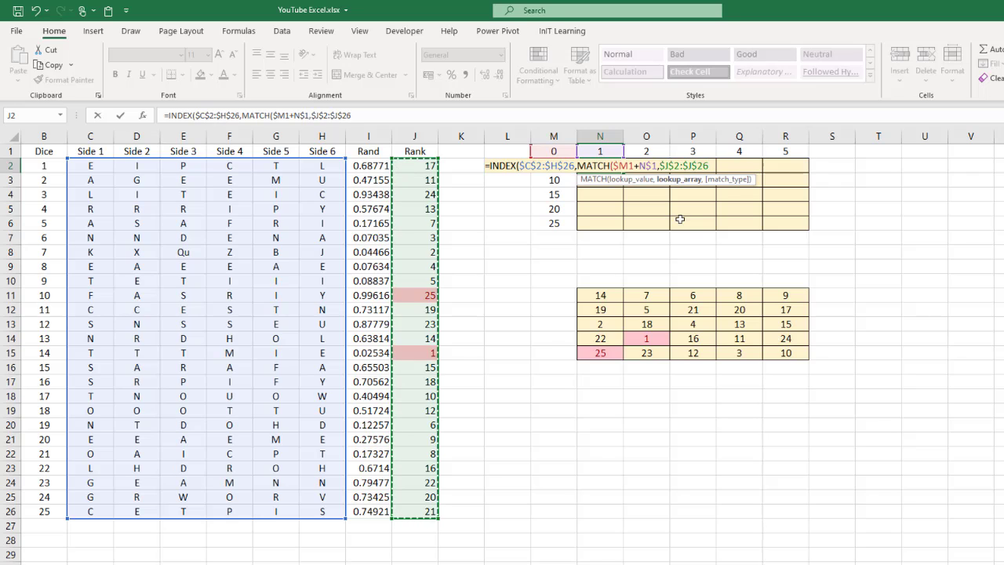
type(",")
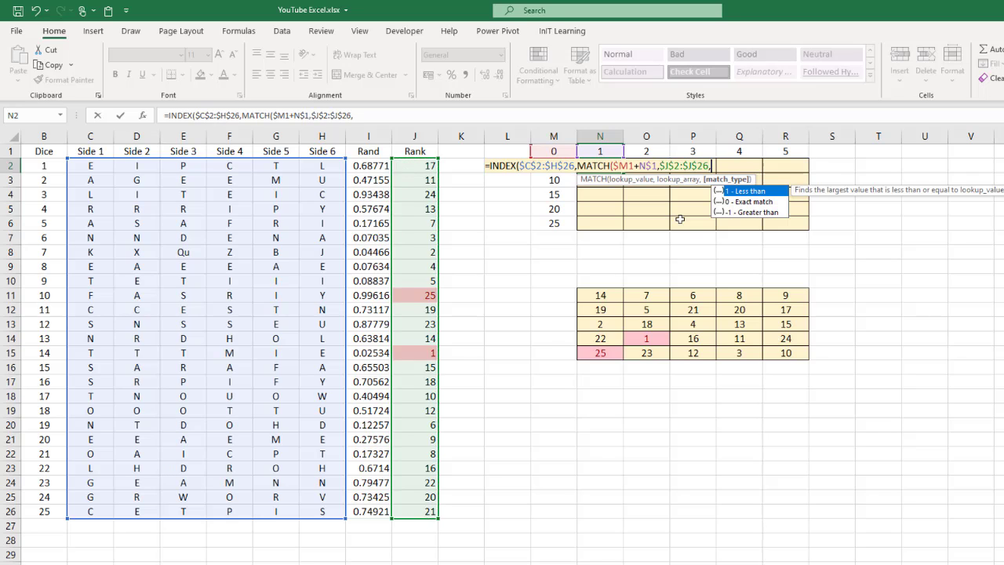
type("0")
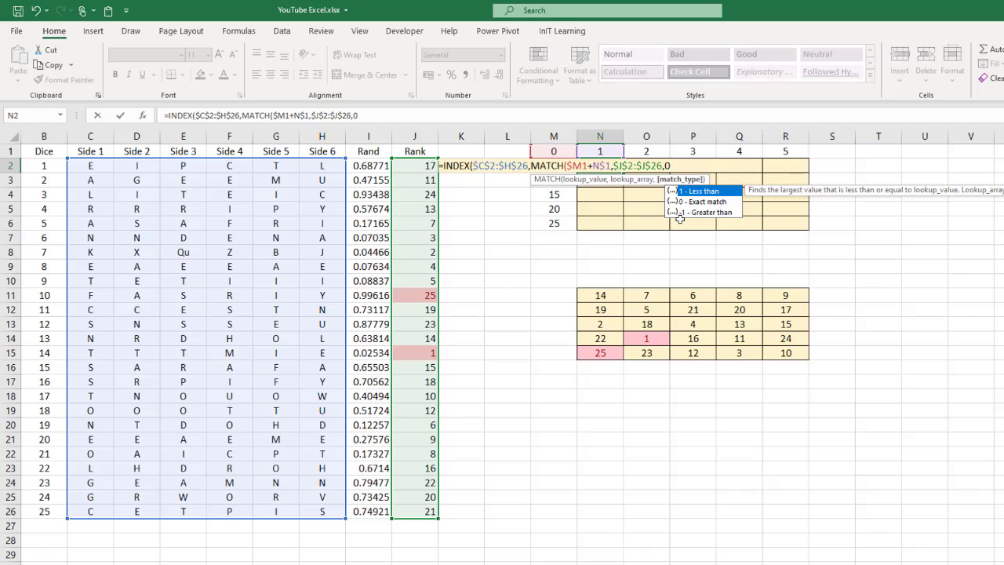
type(")")
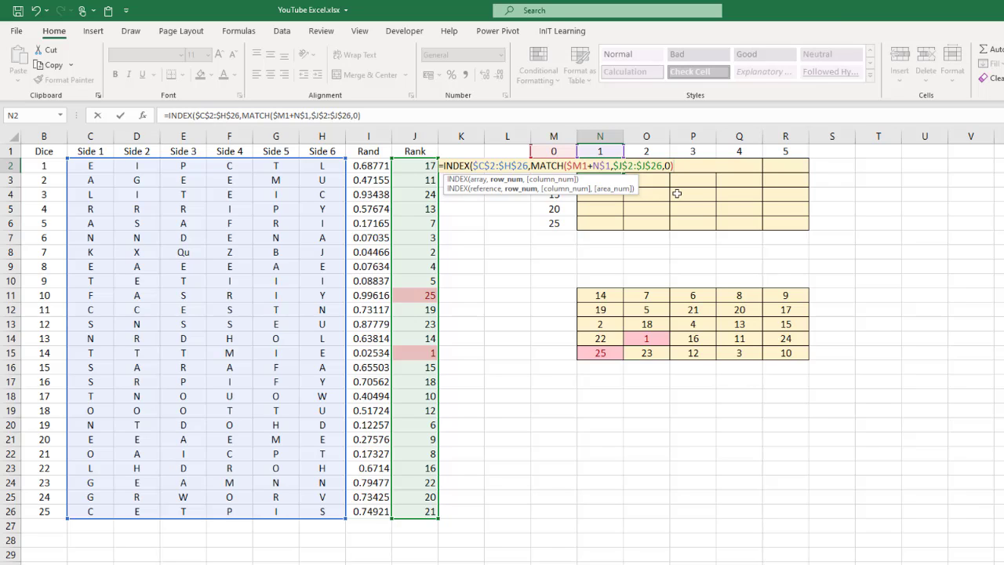
Step: Add RANDBETWEEN(1,6) as the INDEX column number and enter the finished formula in N2
type(",")
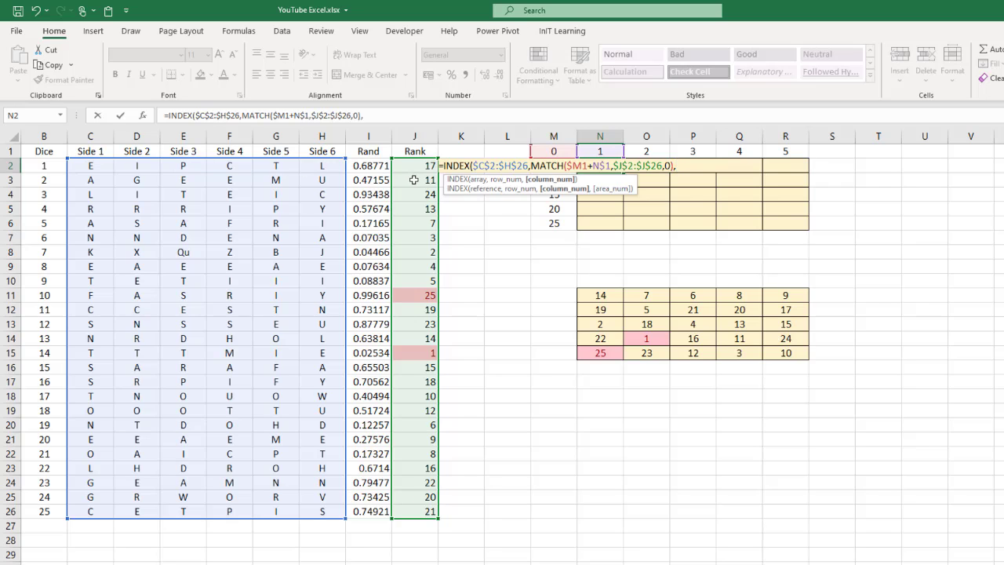
type("randb")
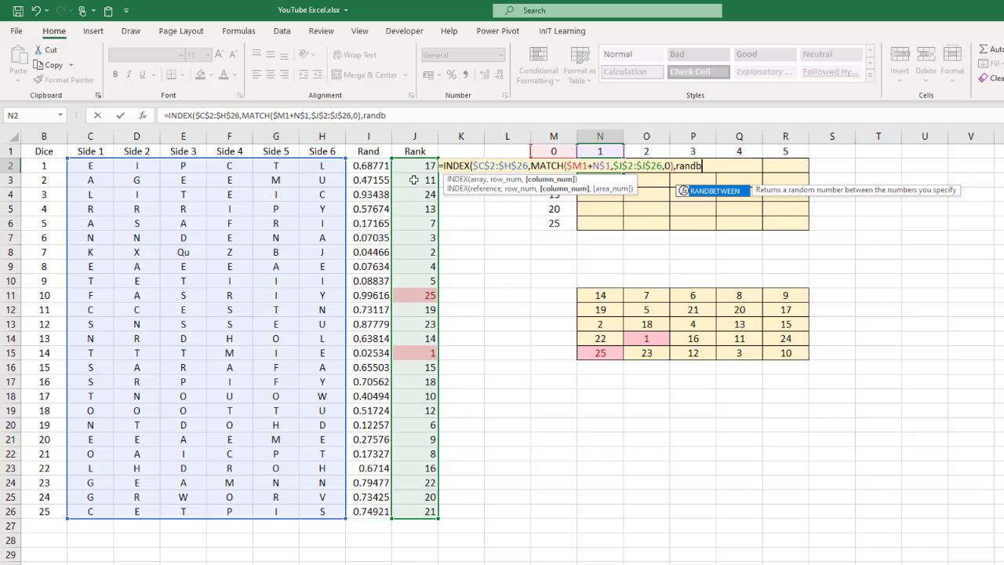
key("Tab")
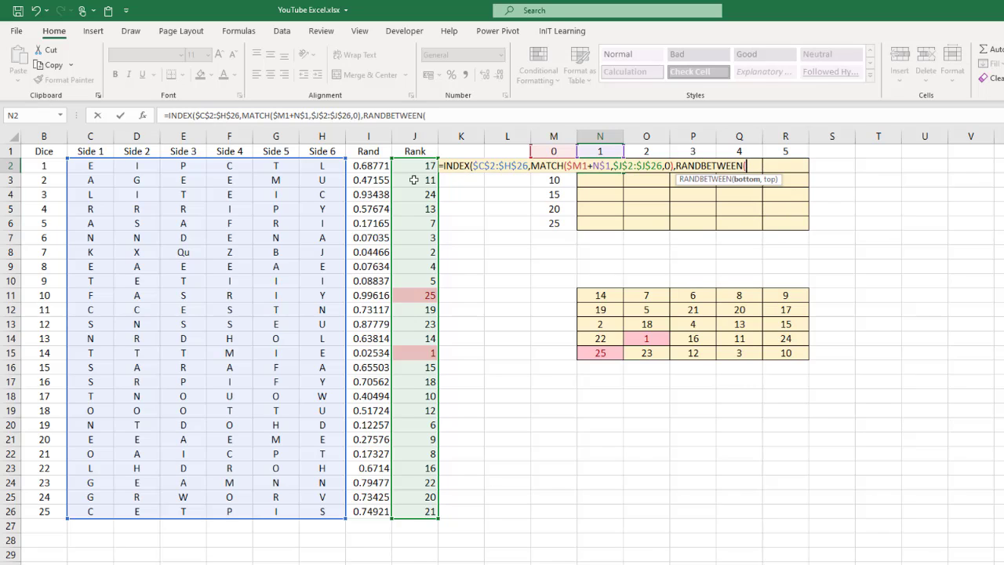
type("1,6)")
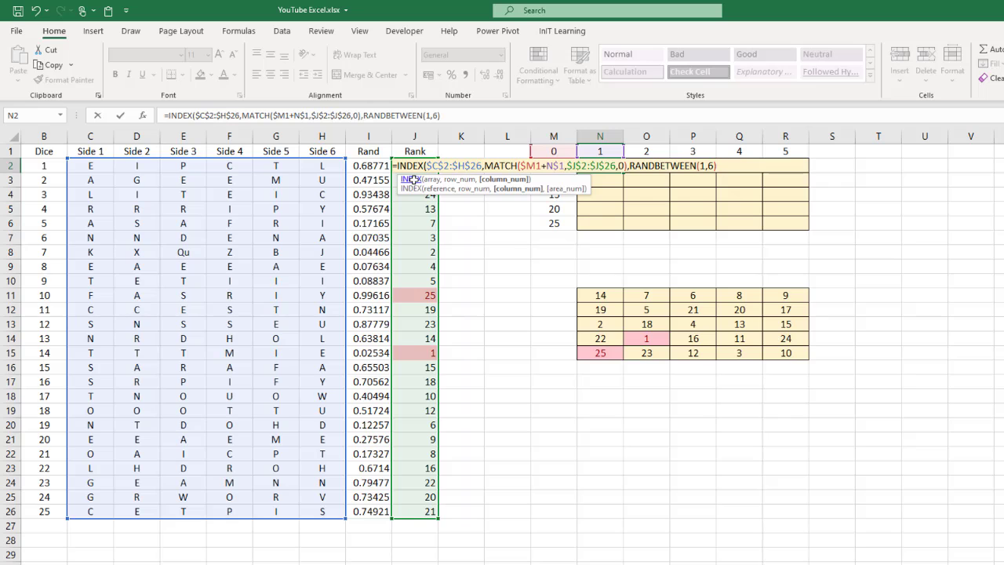
type(")")
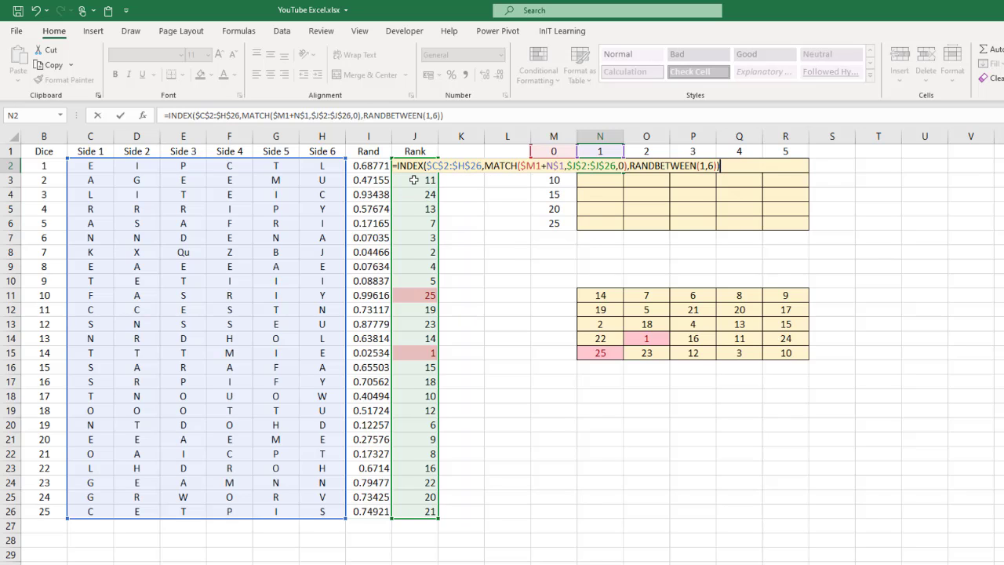
key("Return")
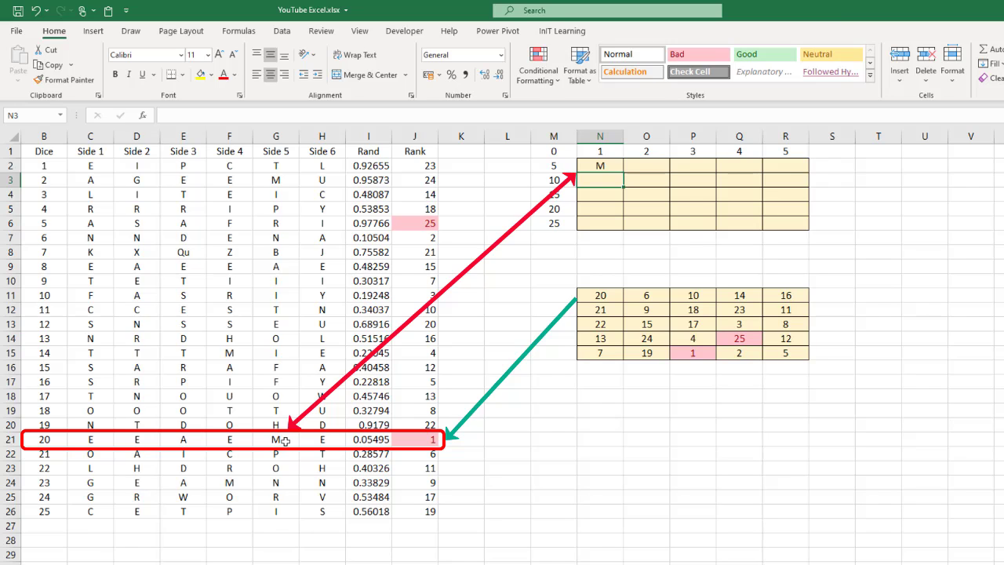
Step: Fill the N2 formula across and down the letter grid N2:R6, and recalculate twice to reshuffle the letters
left_click(604, 165)
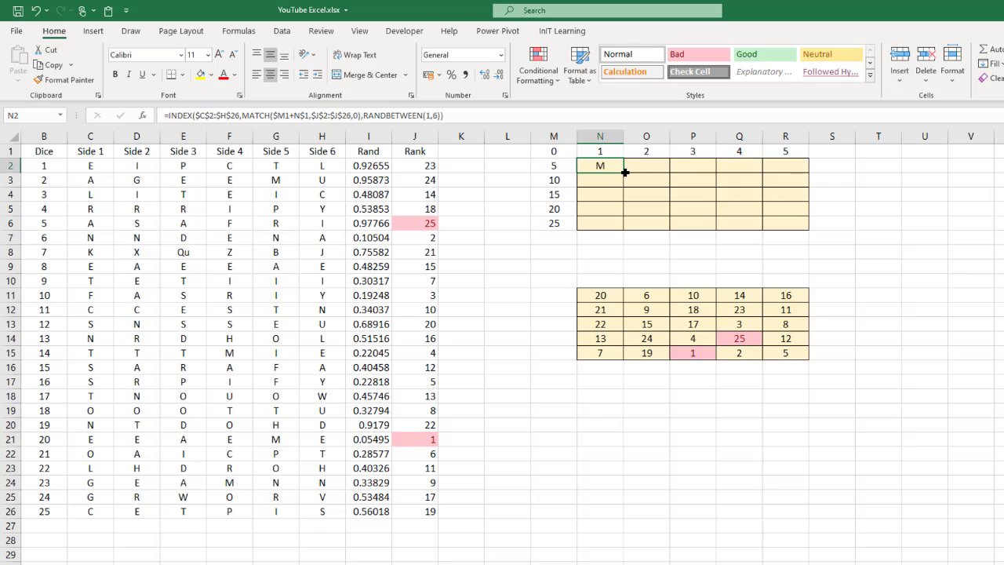
left_click_drag(623, 173, 814, 227)
left_click(832, 251)
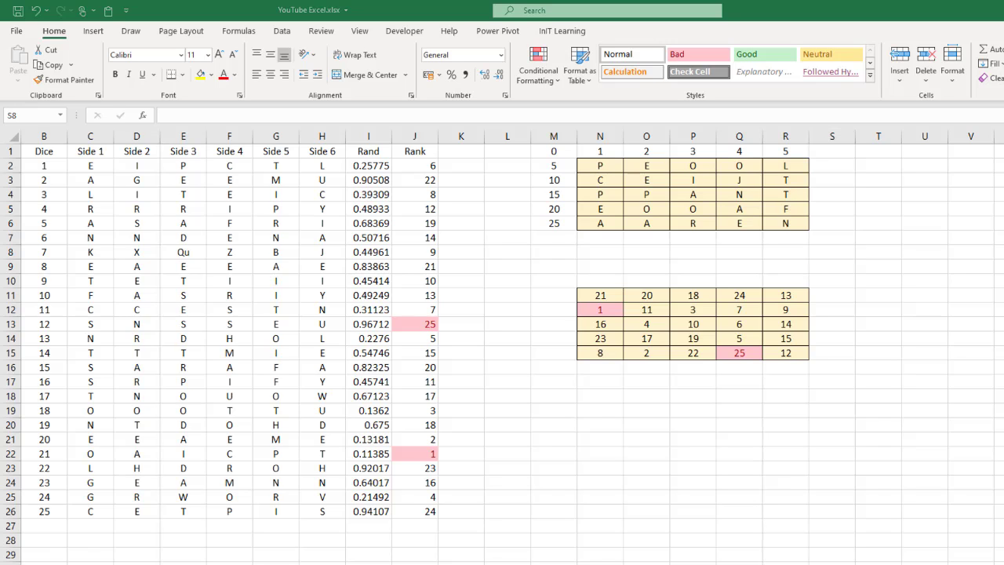
key("F9")
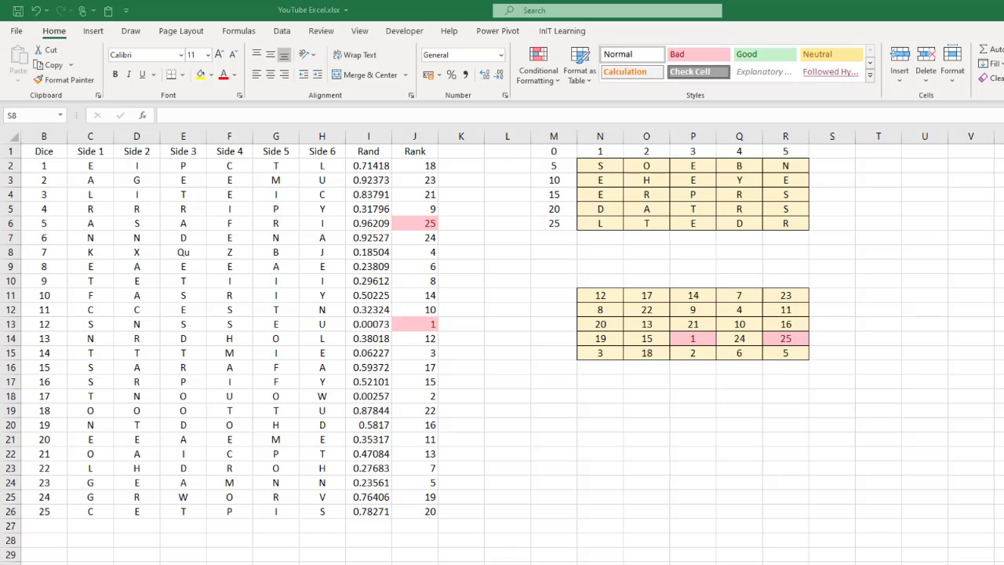
key("F9")
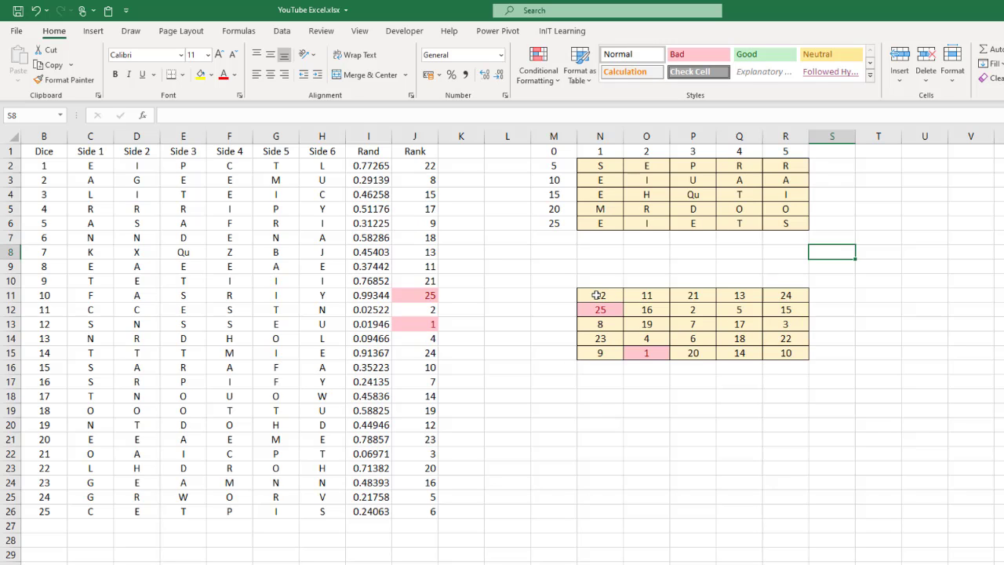
Step: Clear all contents and formatting from the lower grid N11:R15, and recalculate the sheet to reshuffle the letter grid
left_click(599, 295)
left_click_drag(599, 295, 802, 358)
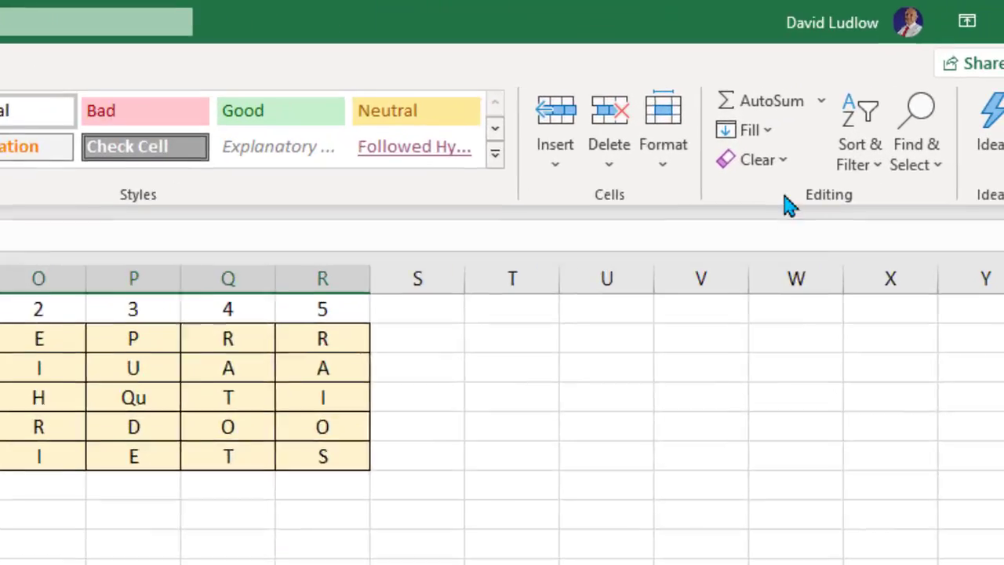
left_click(781, 164)
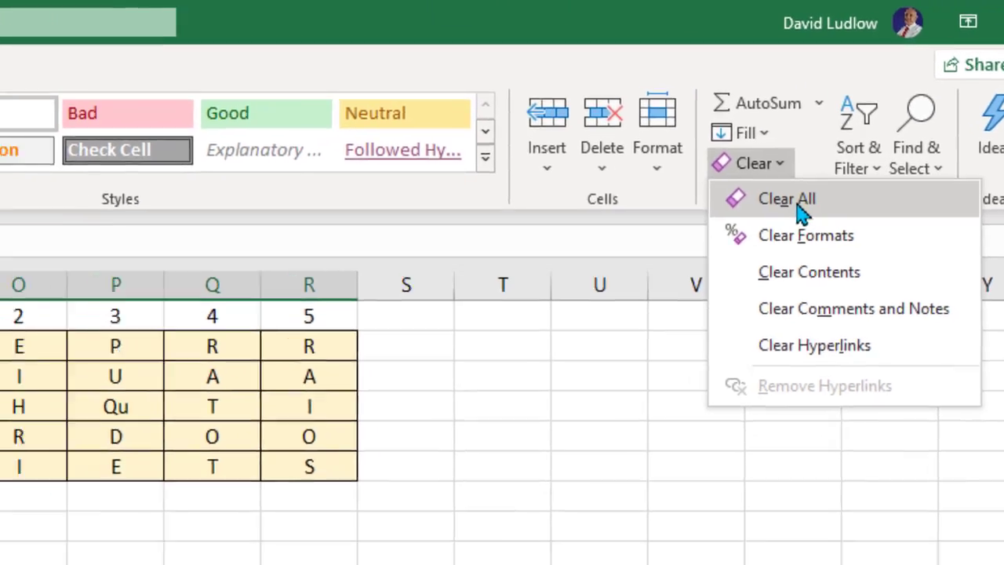
left_click(765, 219)
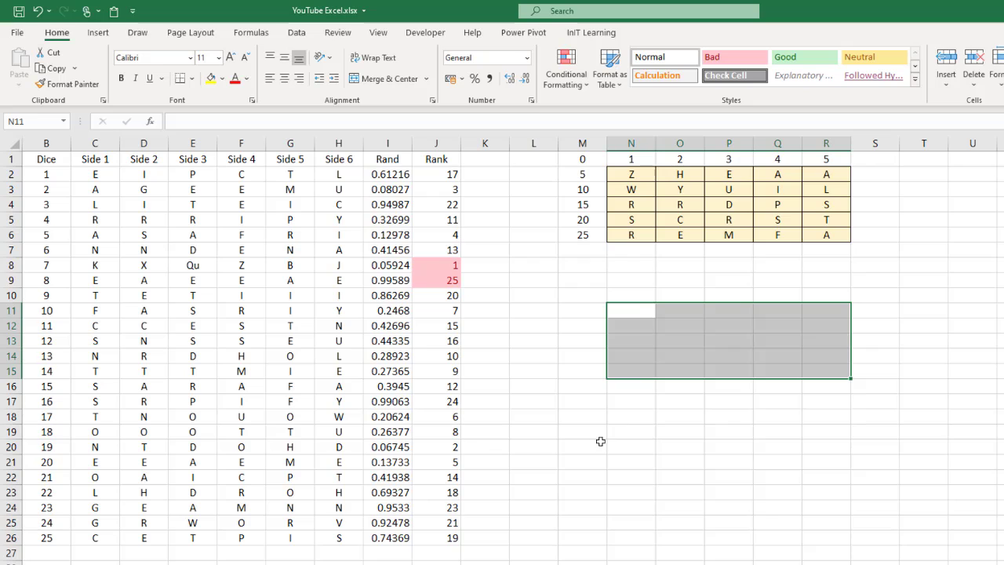
left_click(729, 280)
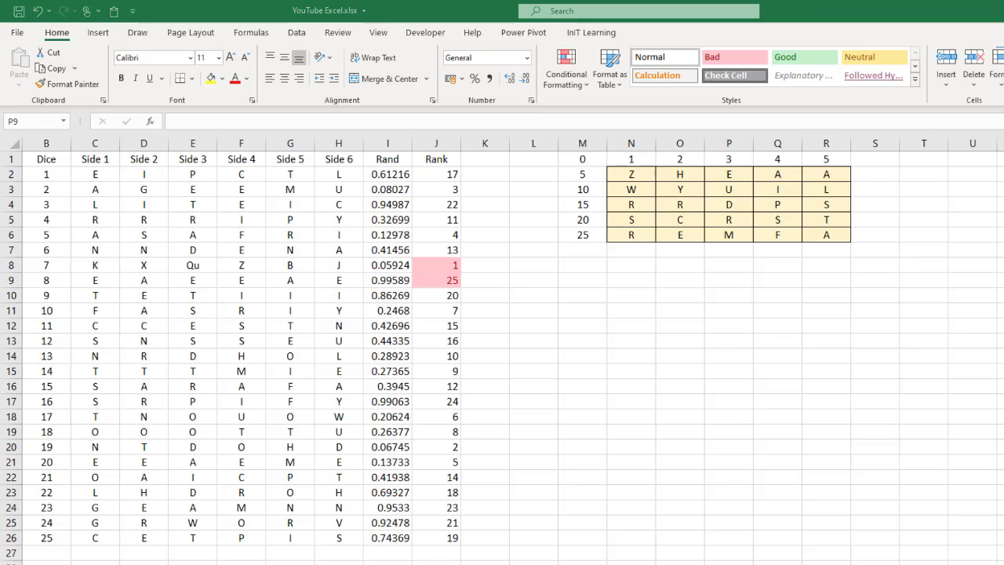
key("F9")
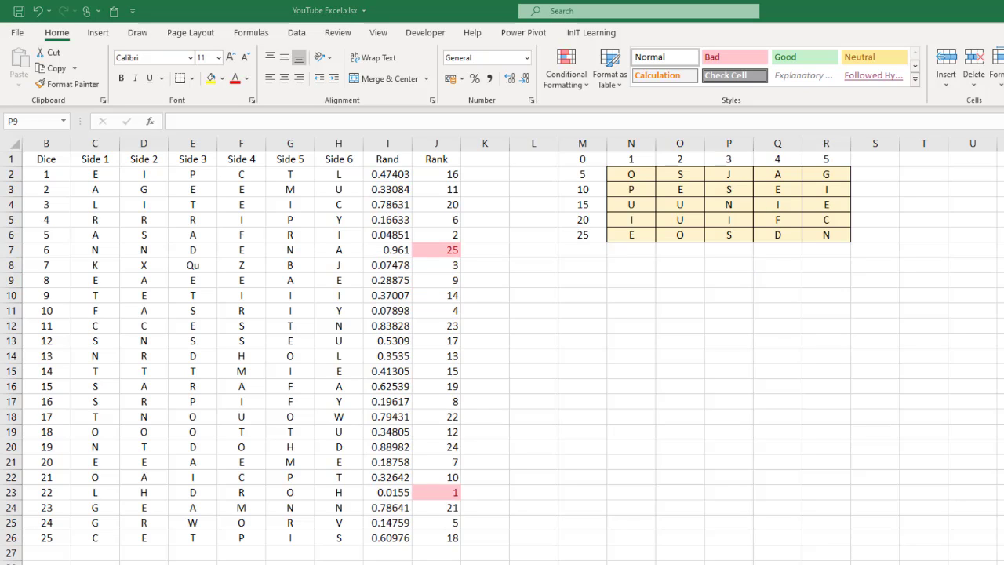